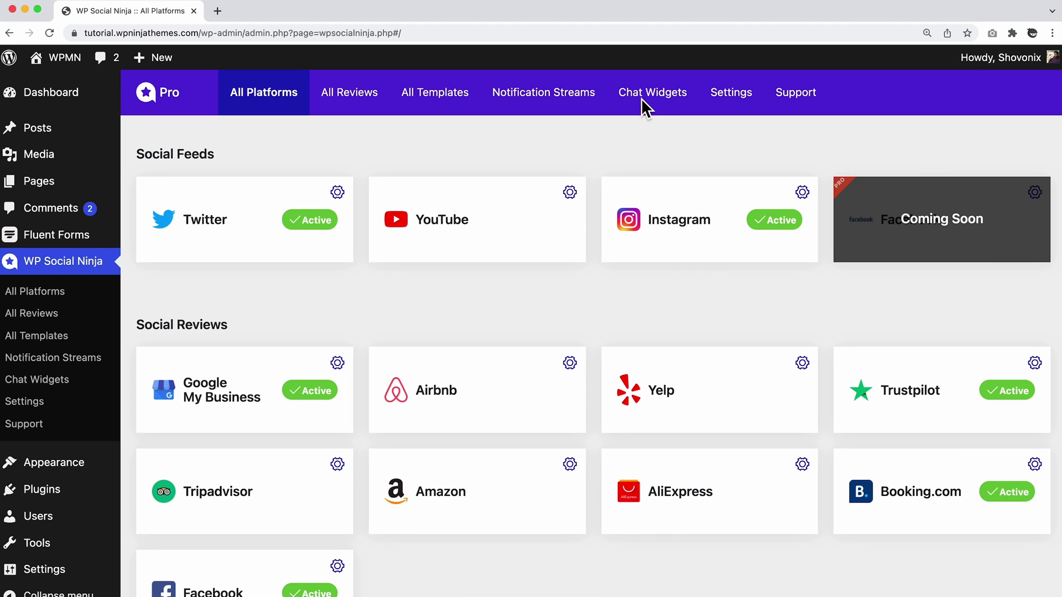
Go to WP Social Ninja's Chat Widgets page and highlight its heading.
click(669, 105)
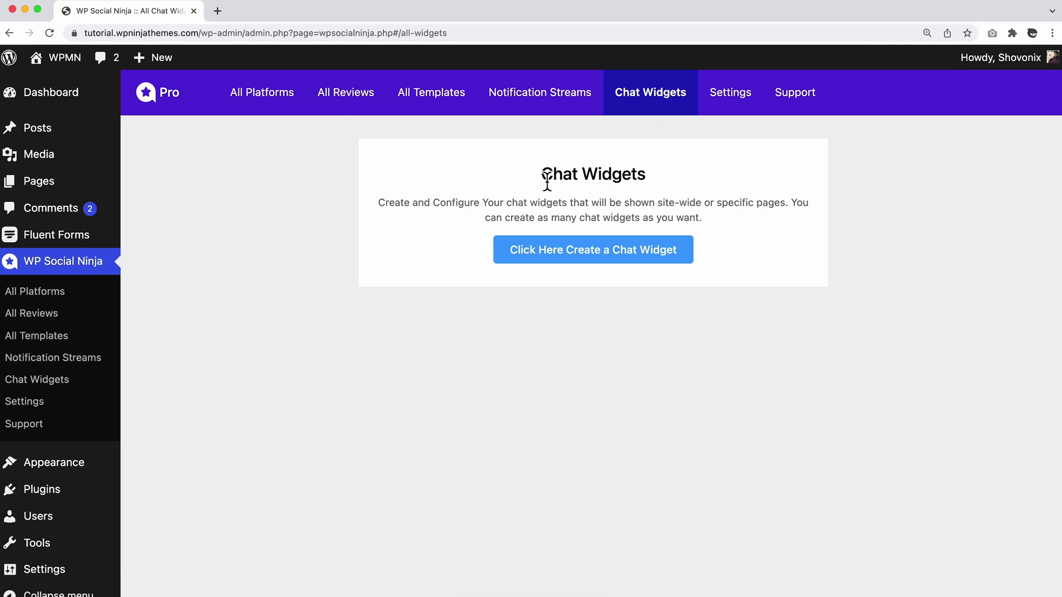
drag(541, 176, 650, 181)
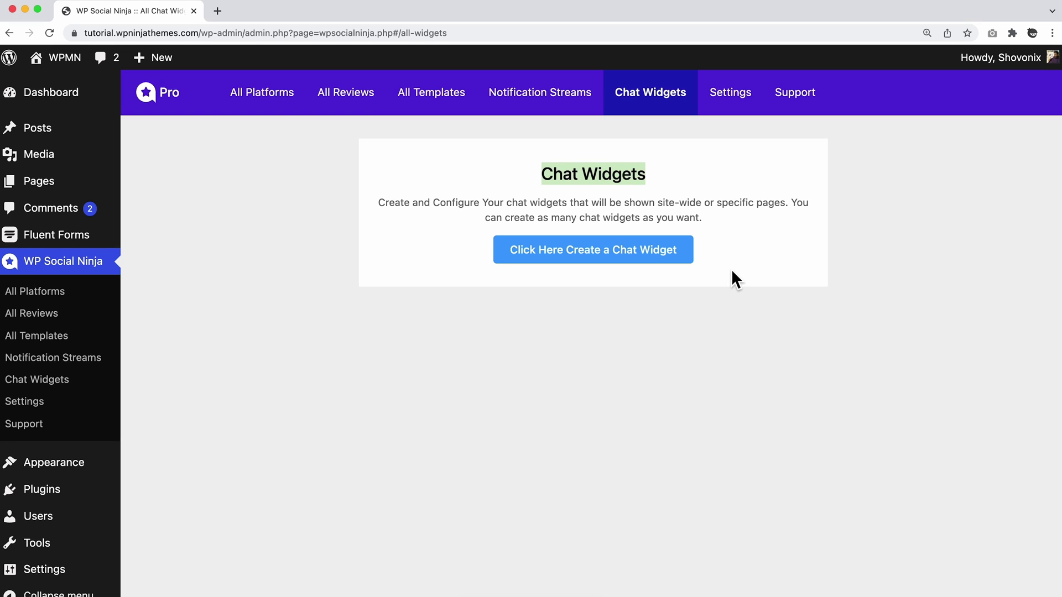
Create a new chat widget (#725).
click(622, 255)
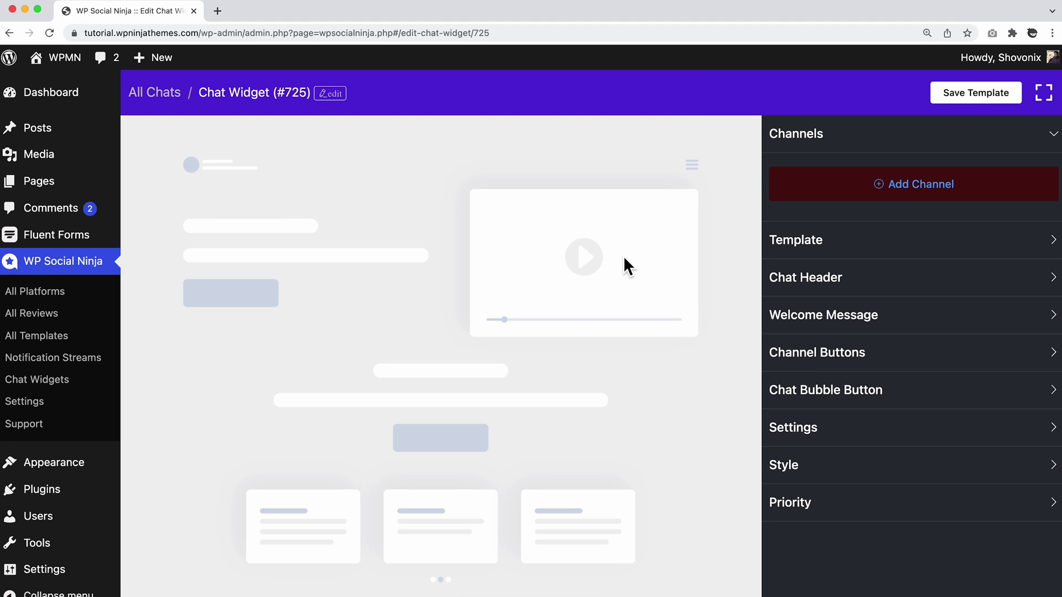
scroll(624, 265, down, 3)
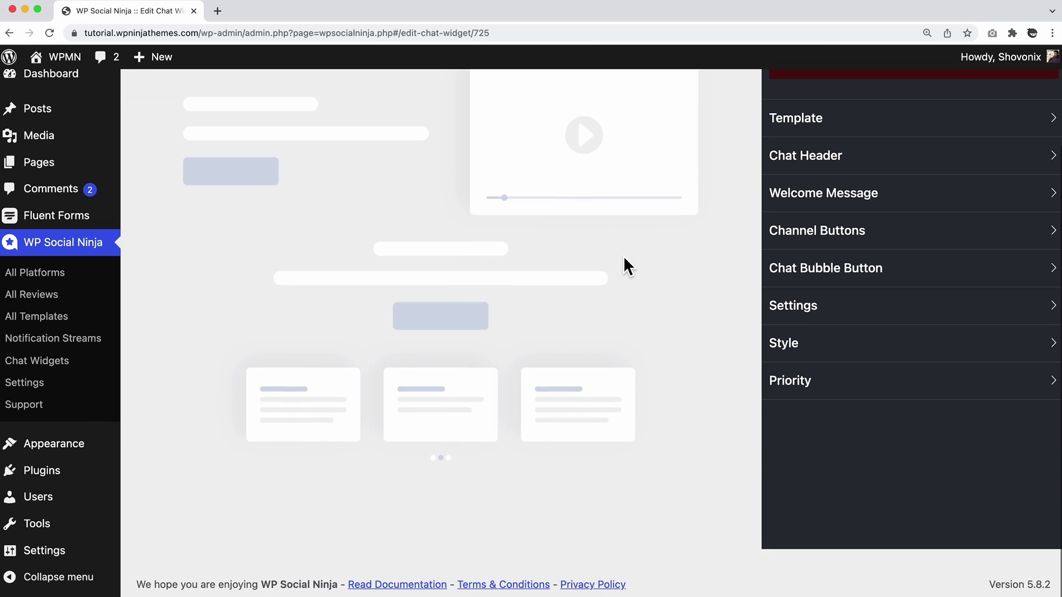
scroll(623, 256, up, 3)
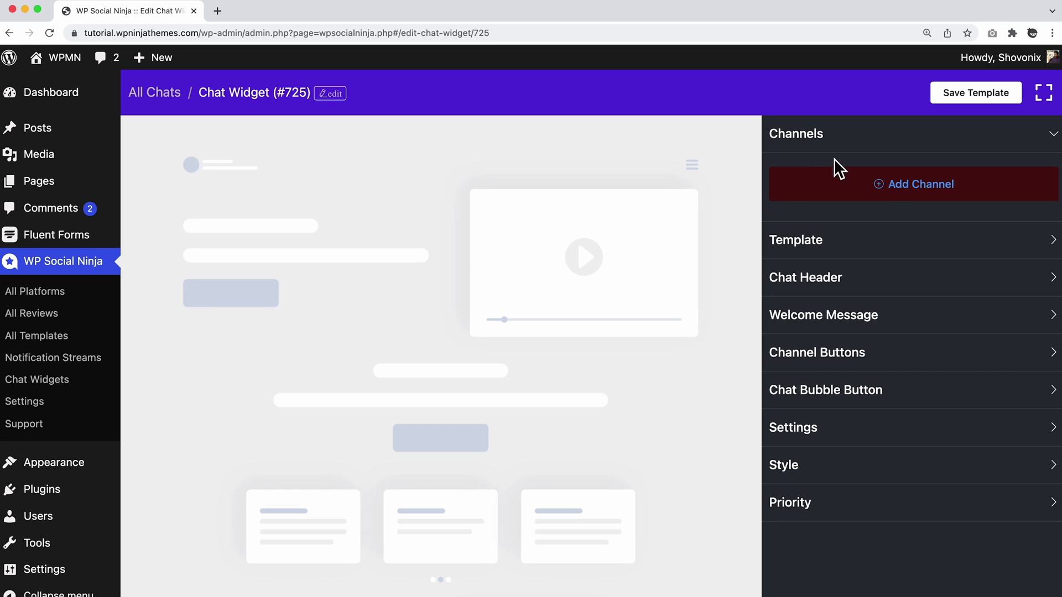
Add a Messenger channel using the pasted Messenger profile link and save it.
click(885, 188)
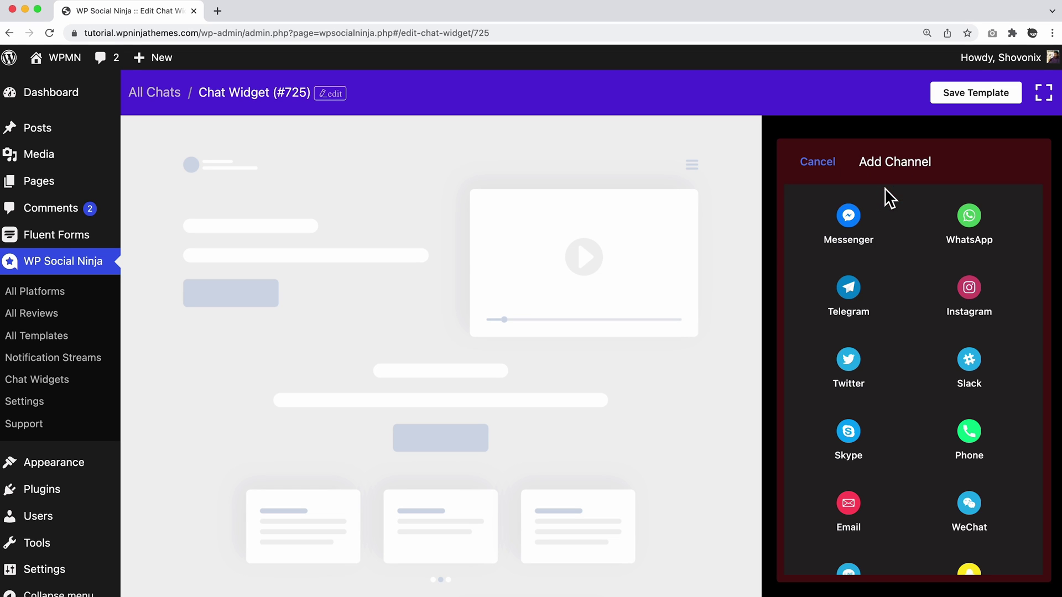
scroll(899, 218, down, 3)
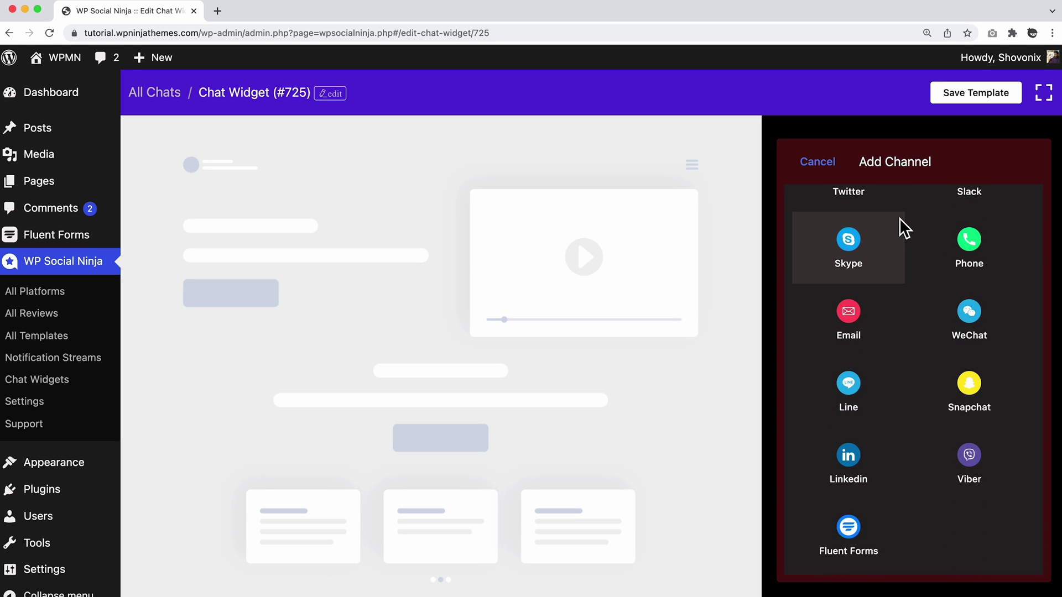
scroll(891, 400, up, 3)
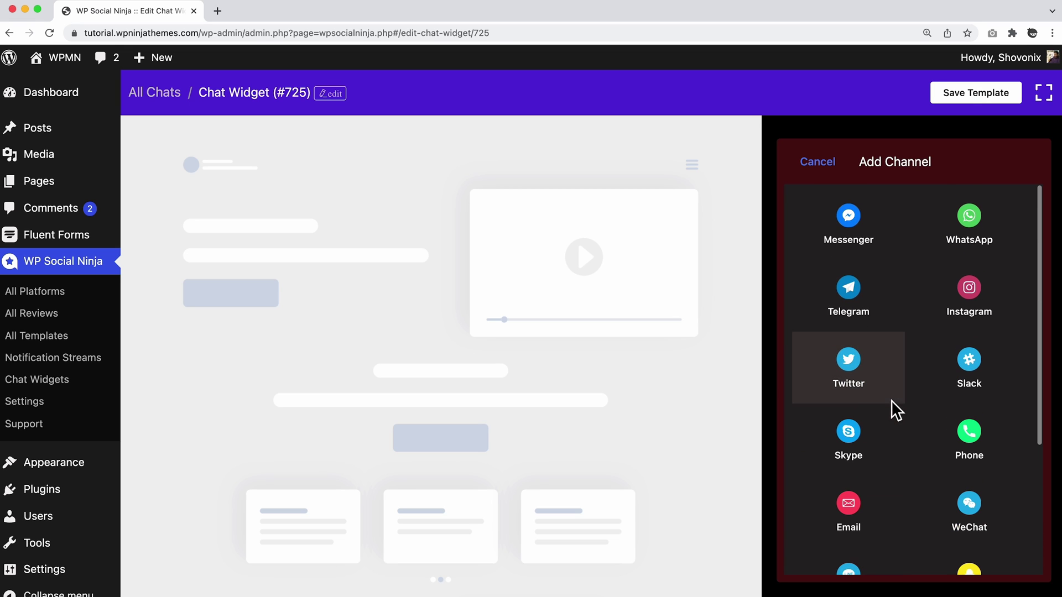
click(848, 221)
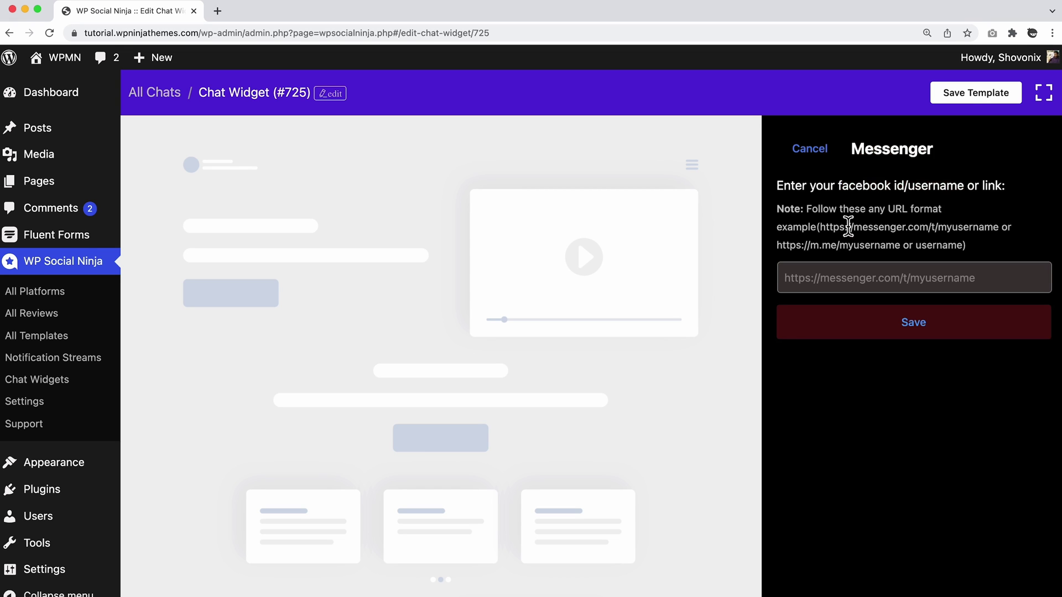
click(822, 277)
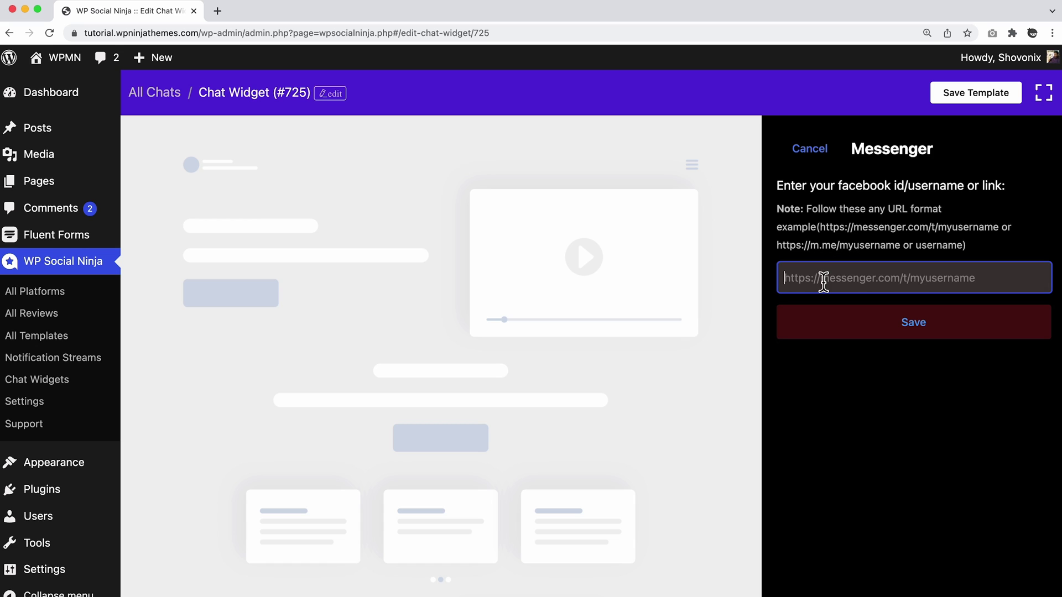
key(super+v)
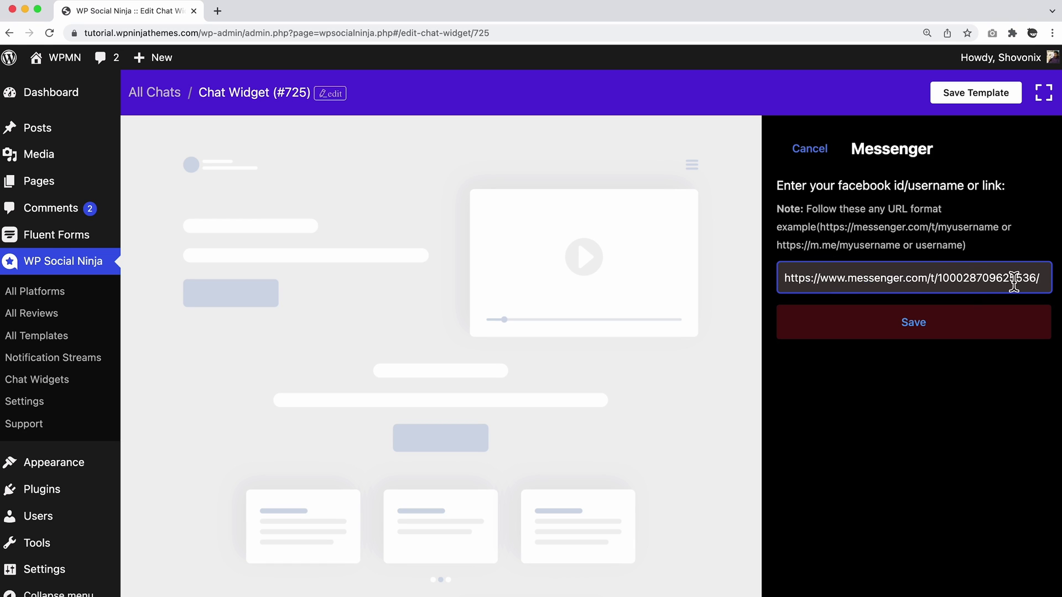
drag(1043, 277, 784, 278)
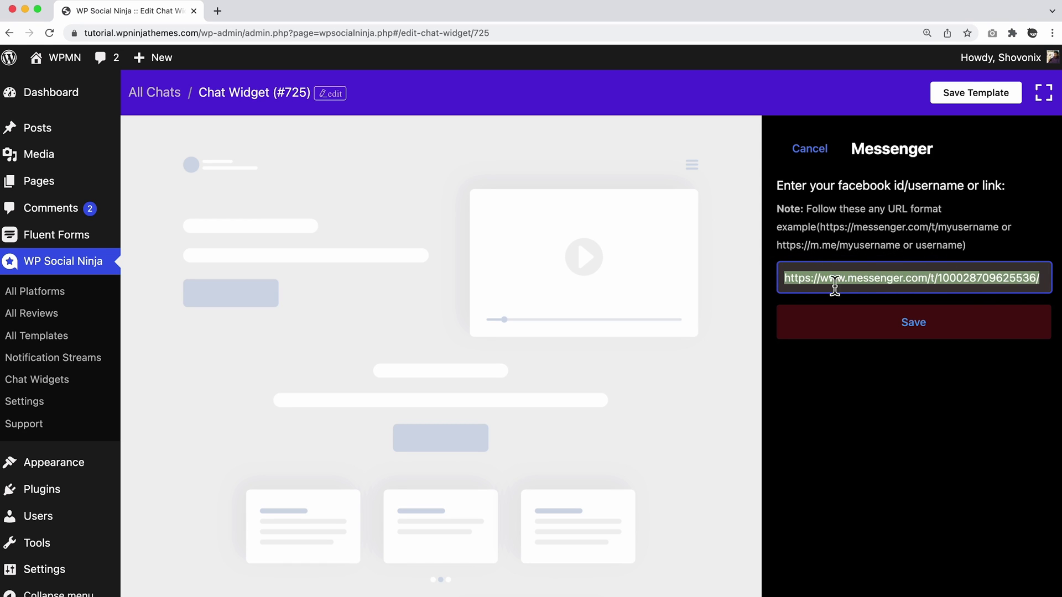
click(931, 332)
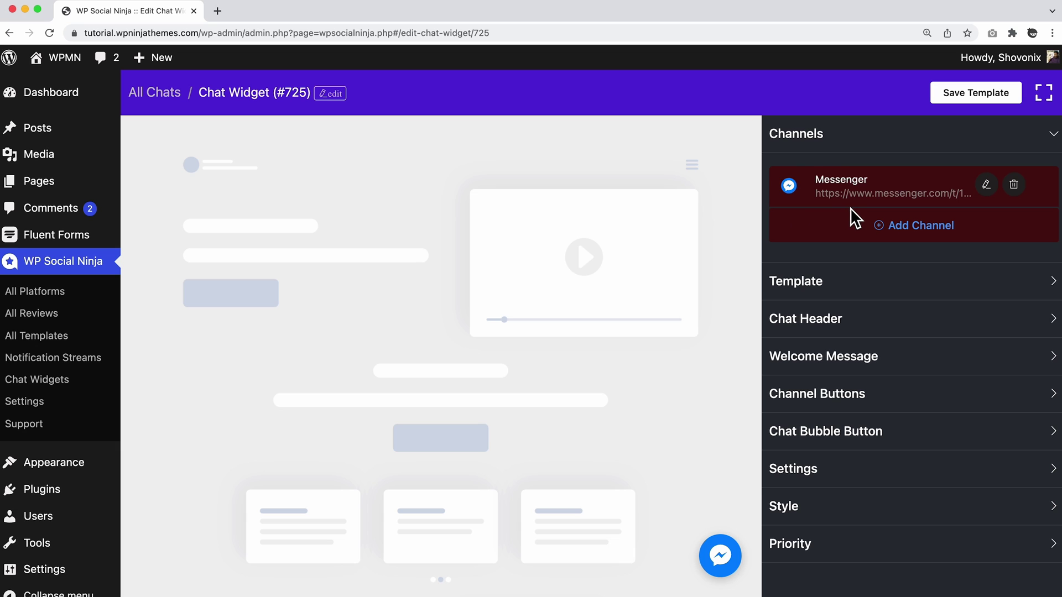
Save widget #725, then confirm on the live site that Start Chat opens Messenger.
click(720, 553)
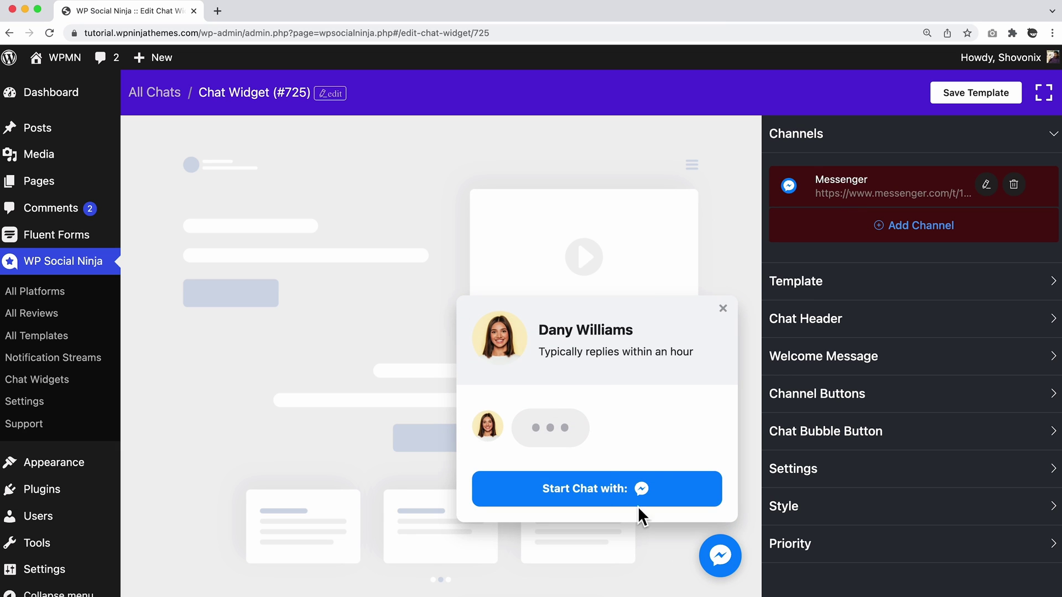
click(974, 99)
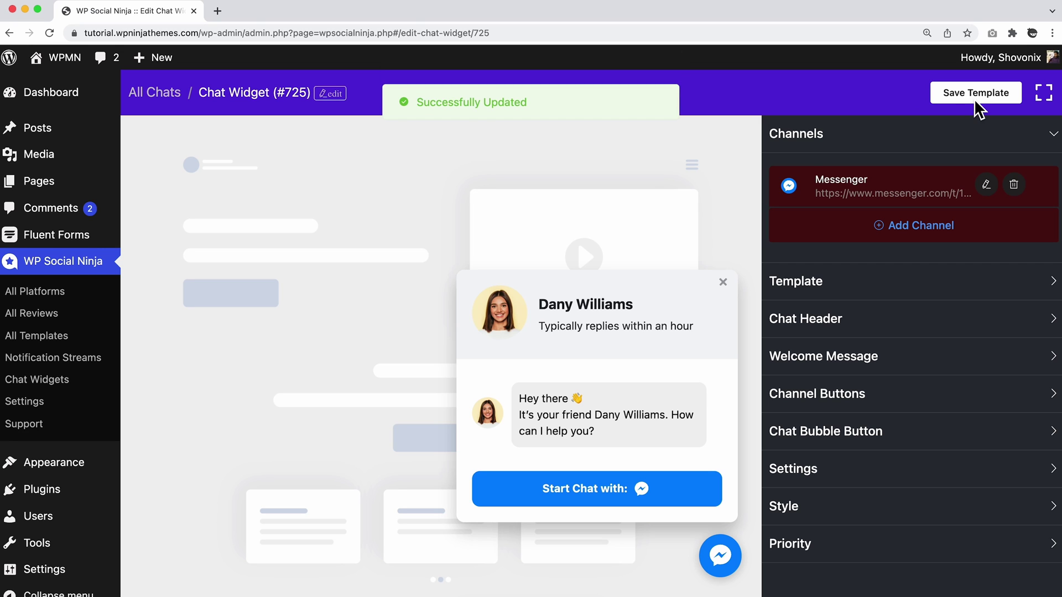
mouse_move(61, 62)
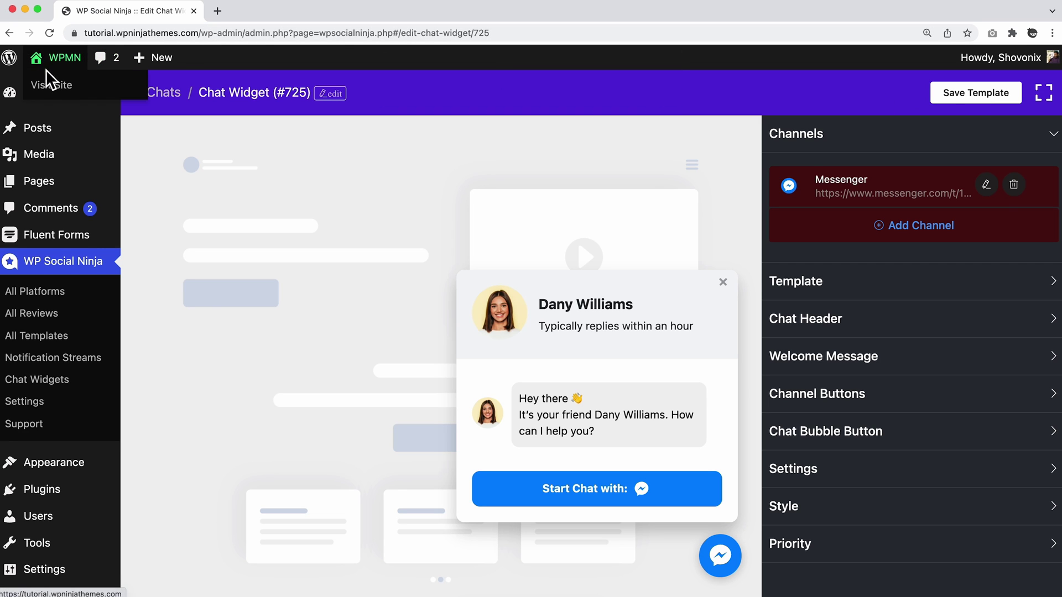
right_click(55, 84)
click(81, 91)
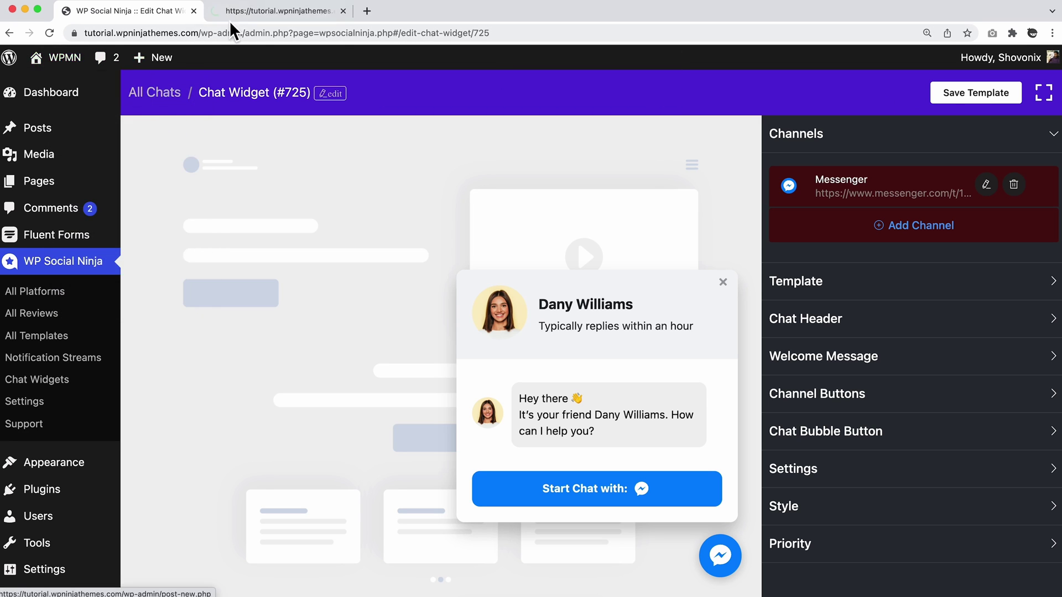
click(263, 12)
click(1023, 553)
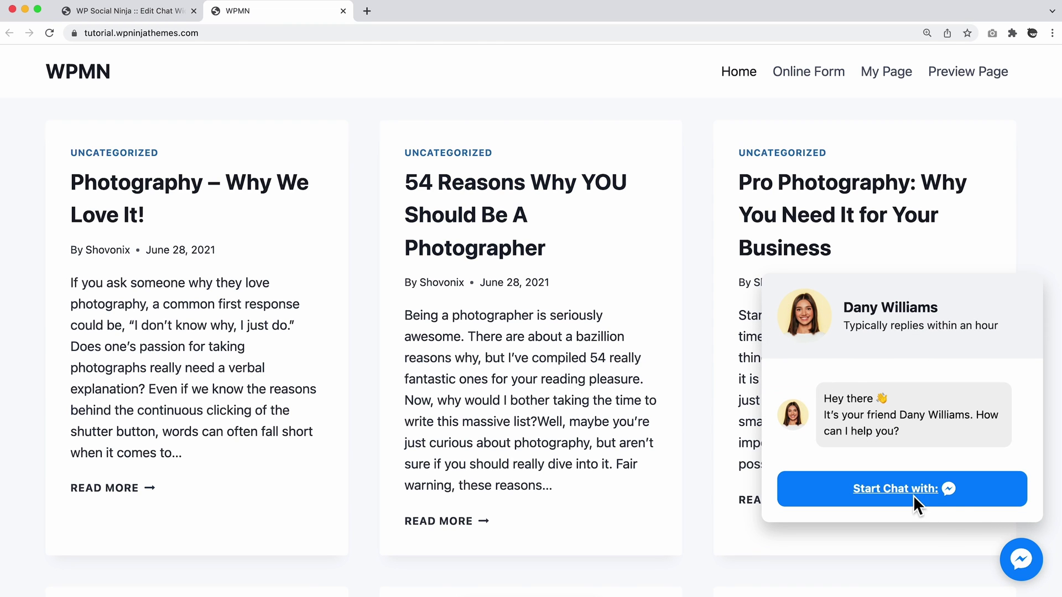
click(956, 496)
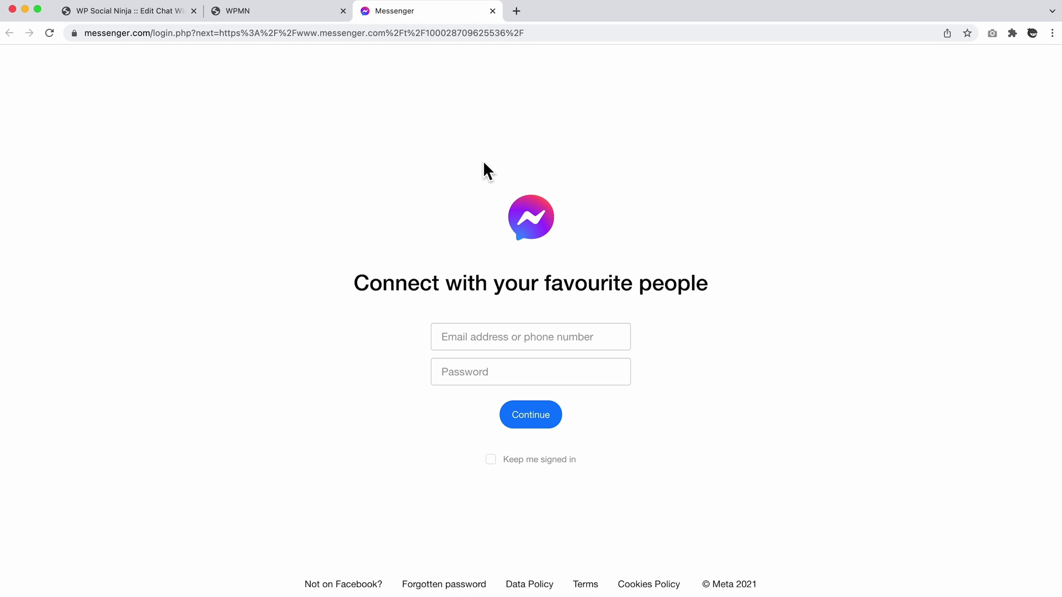
click(492, 11)
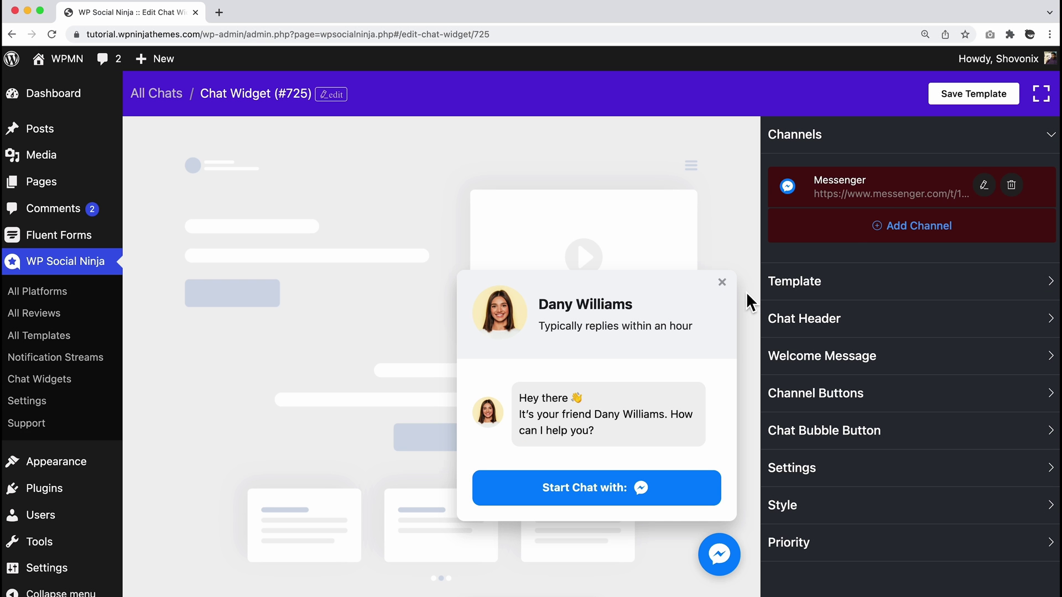
Add a Telegram channel with the pasted Telegram username and save it.
click(913, 232)
click(886, 274)
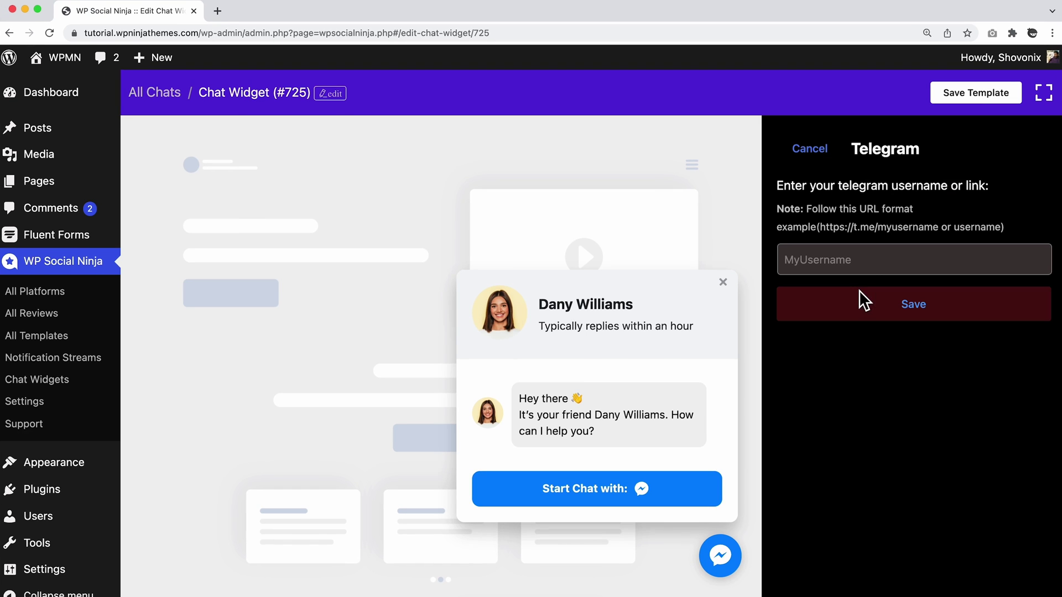
click(885, 268)
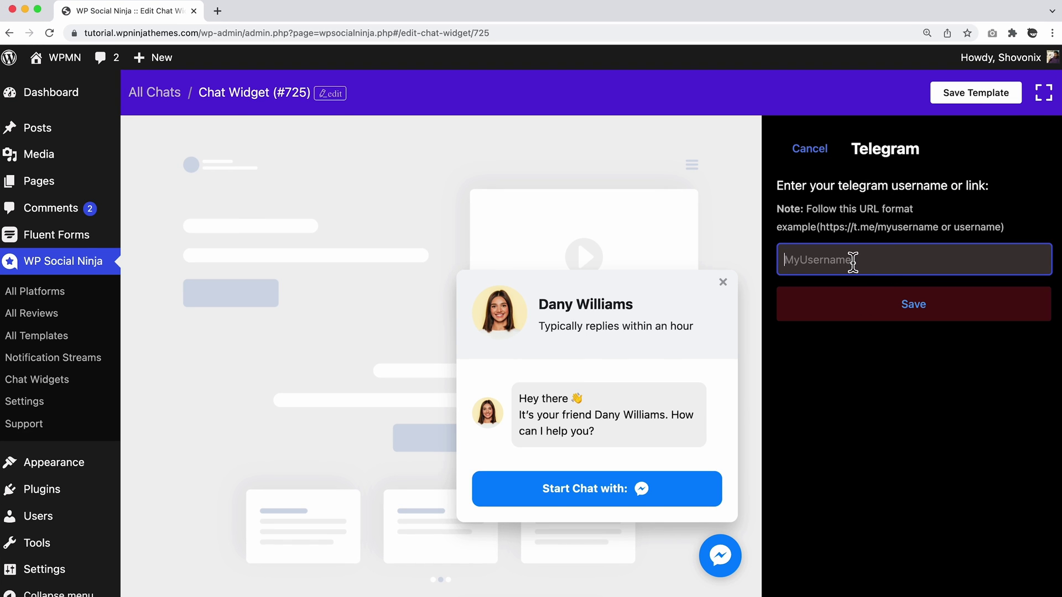
click(912, 303)
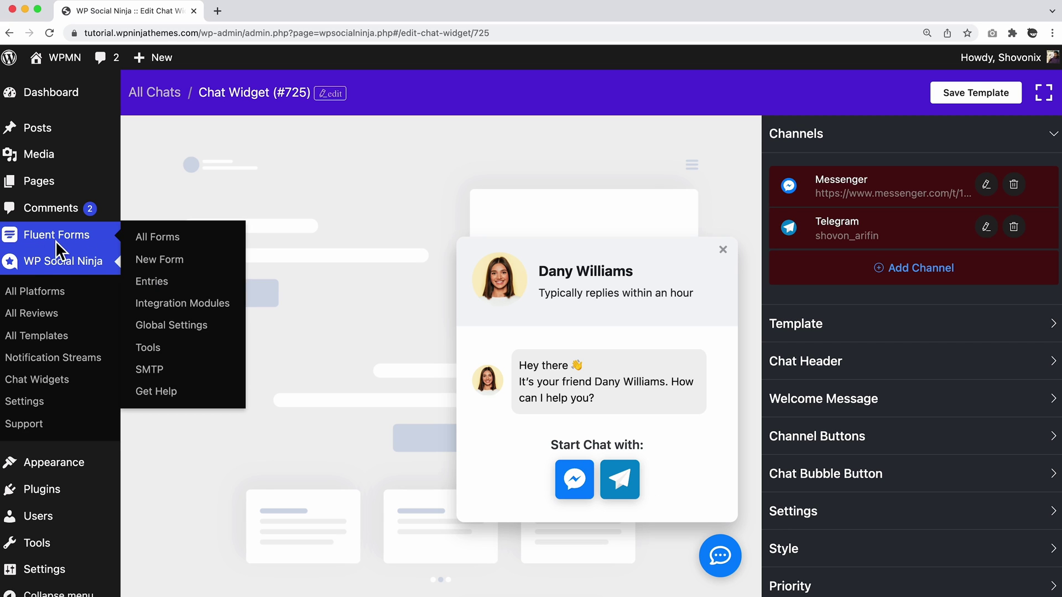
Start a third channel of type Fluent Forms in widget #725.
click(904, 270)
scroll(884, 420, down, 5)
click(855, 535)
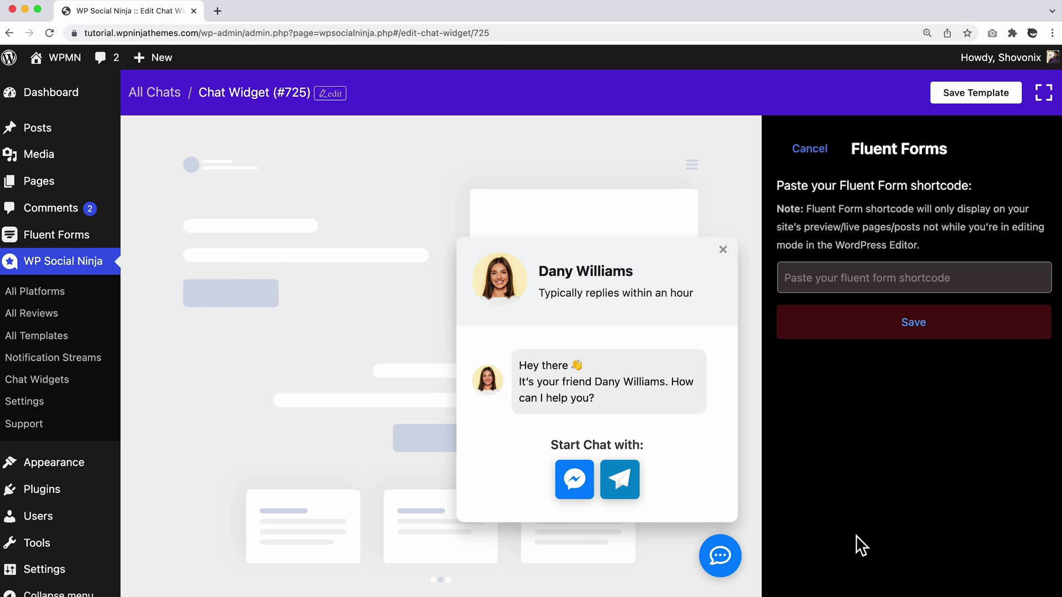
click(907, 288)
Create Contact Form 101 without the Subject field, save it and copy its shortcode.
mouse_move(83, 238)
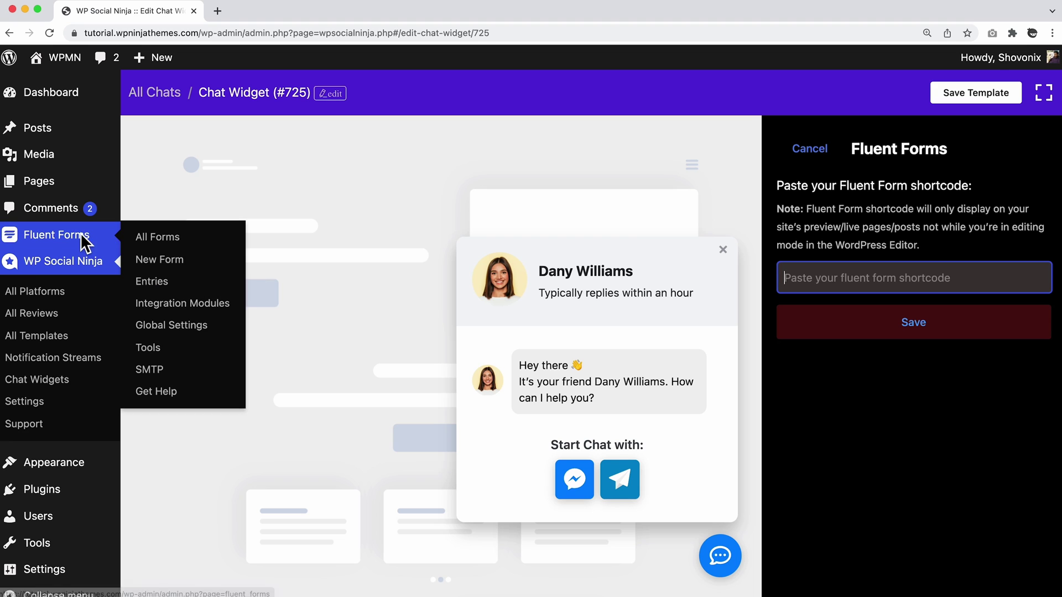
right_click(166, 257)
click(188, 266)
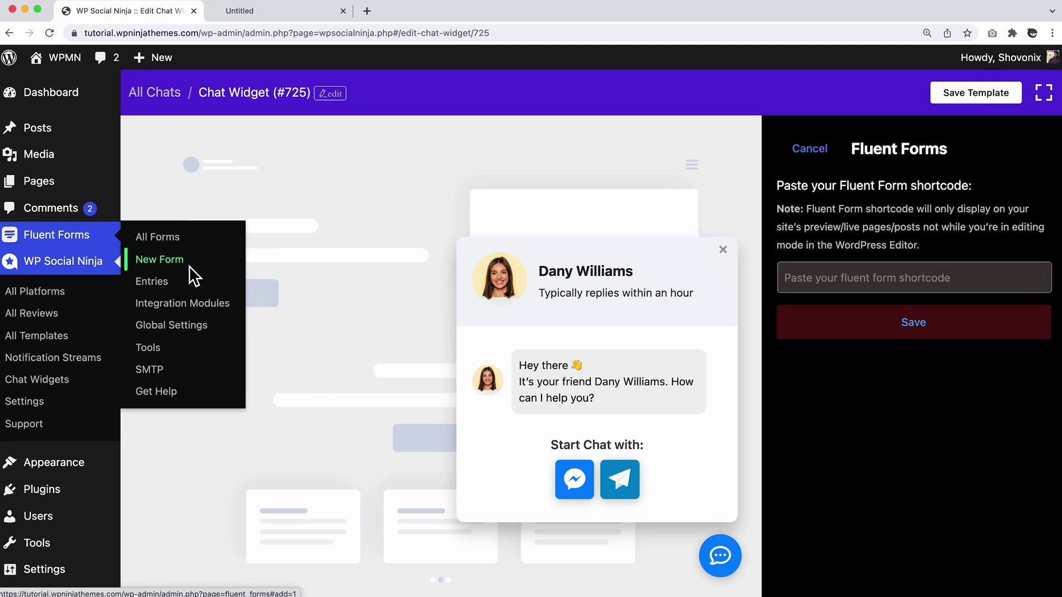
click(283, 12)
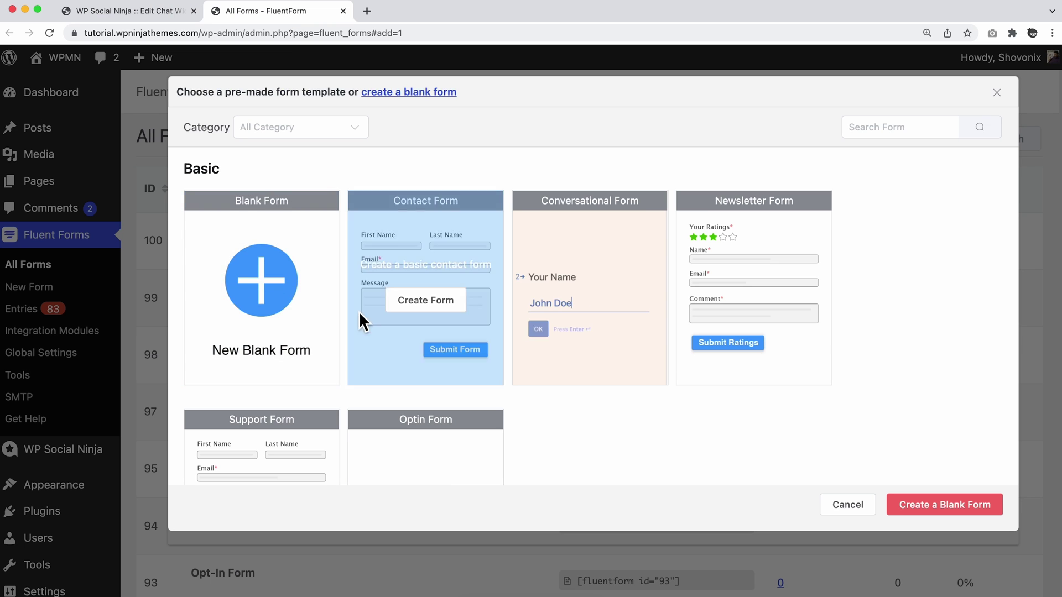
click(391, 299)
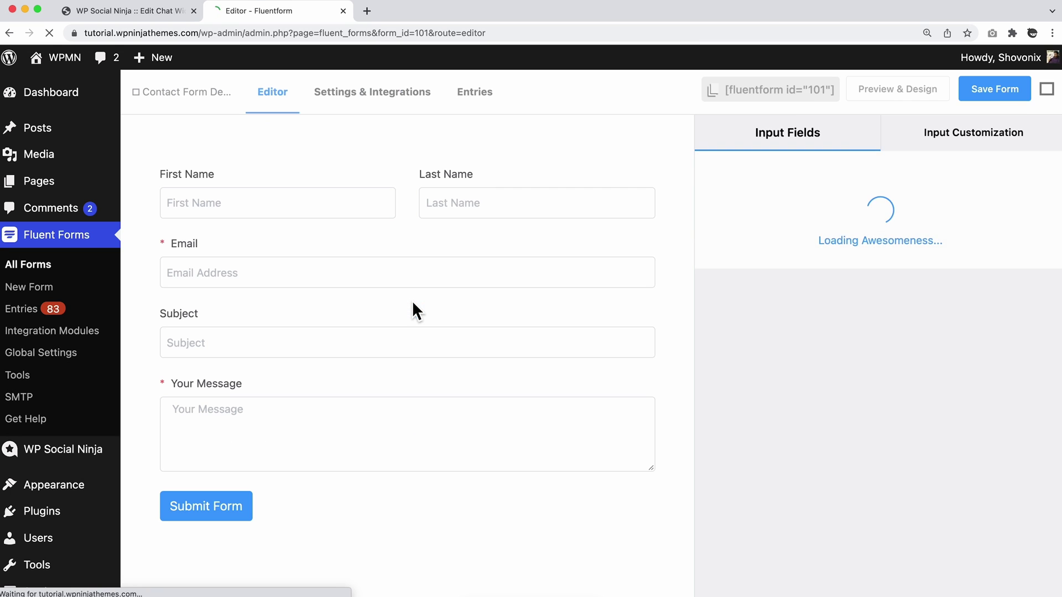
click(452, 334)
click(655, 230)
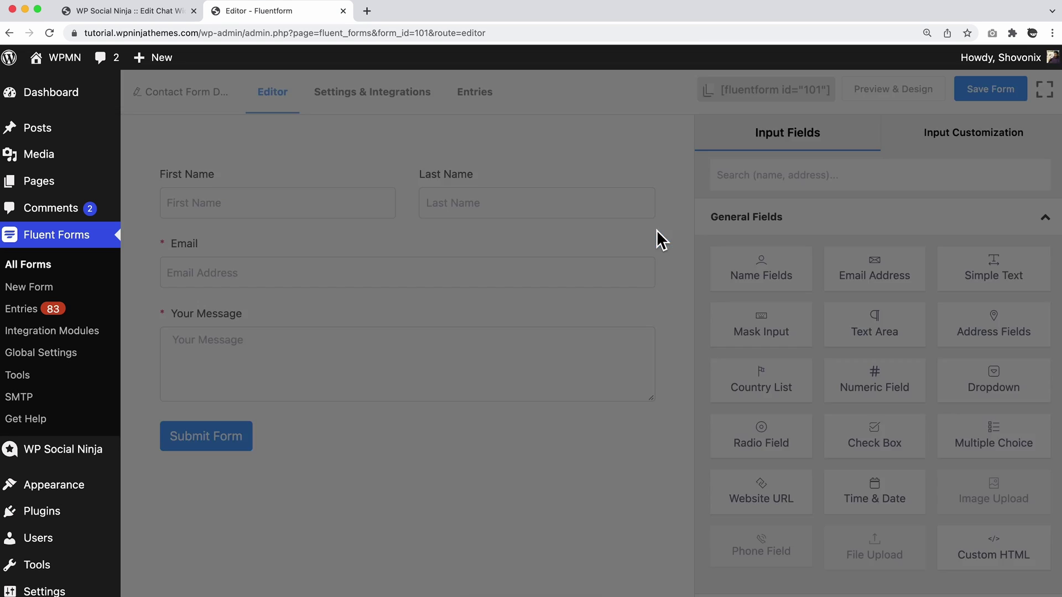
click(996, 89)
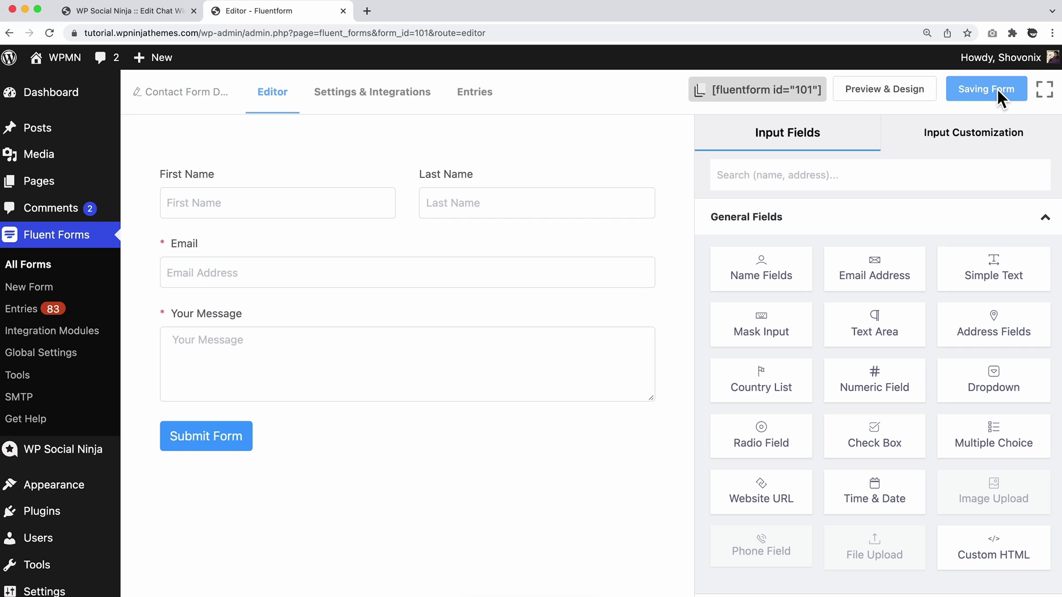
click(802, 92)
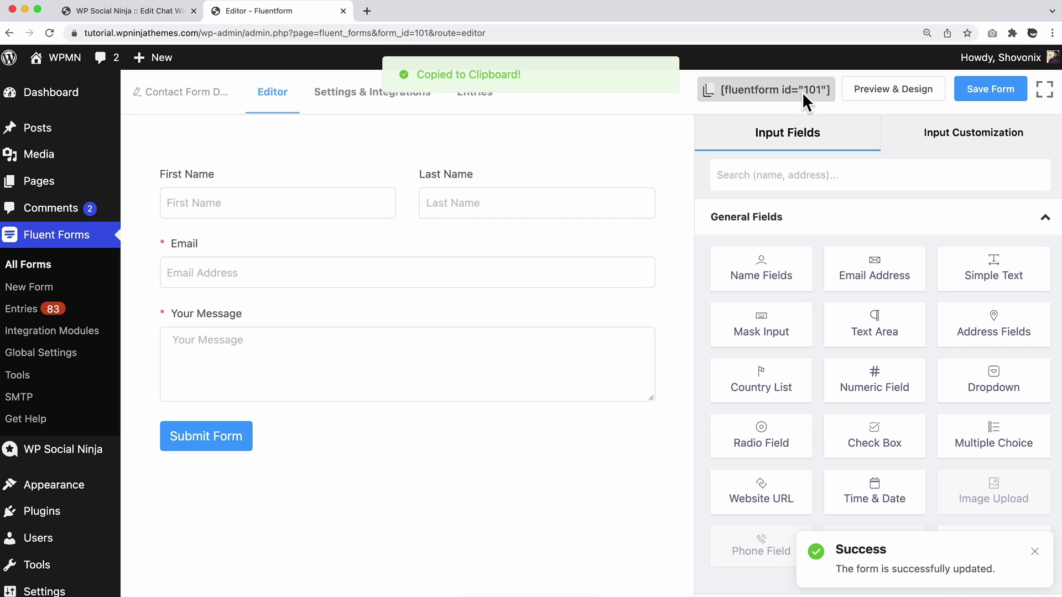
Paste [fluentform id="101"] into the Fluent Forms channel, save it, and save the template.
click(345, 11)
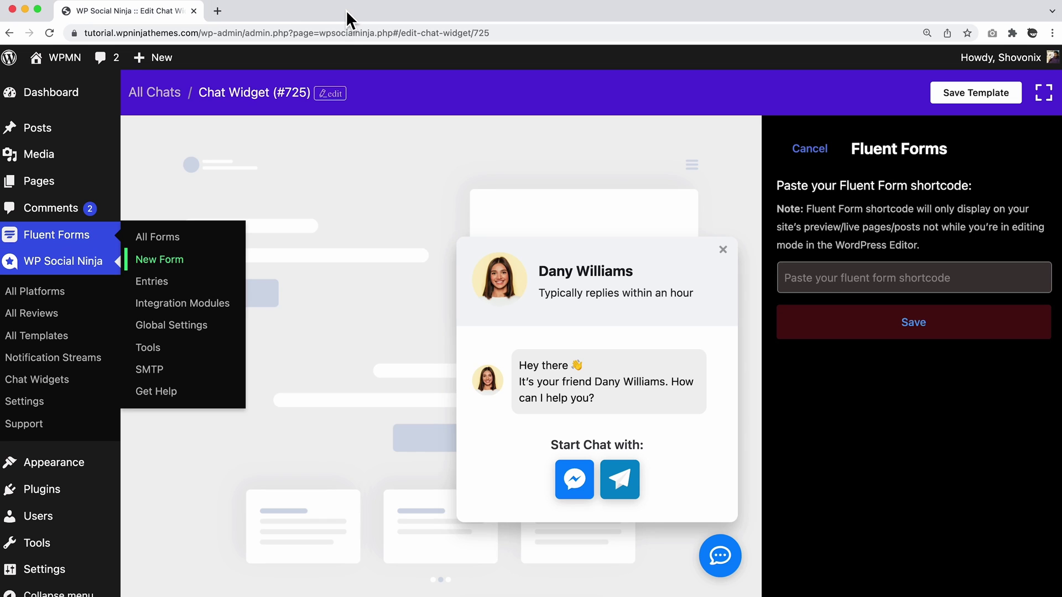
click(830, 280)
right_click(831, 283)
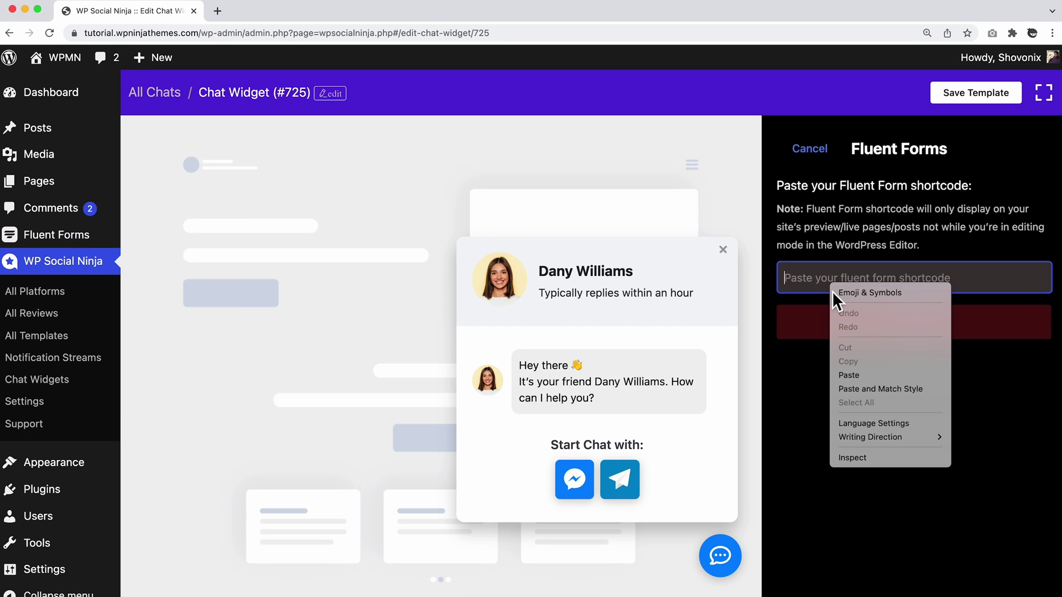
click(858, 376)
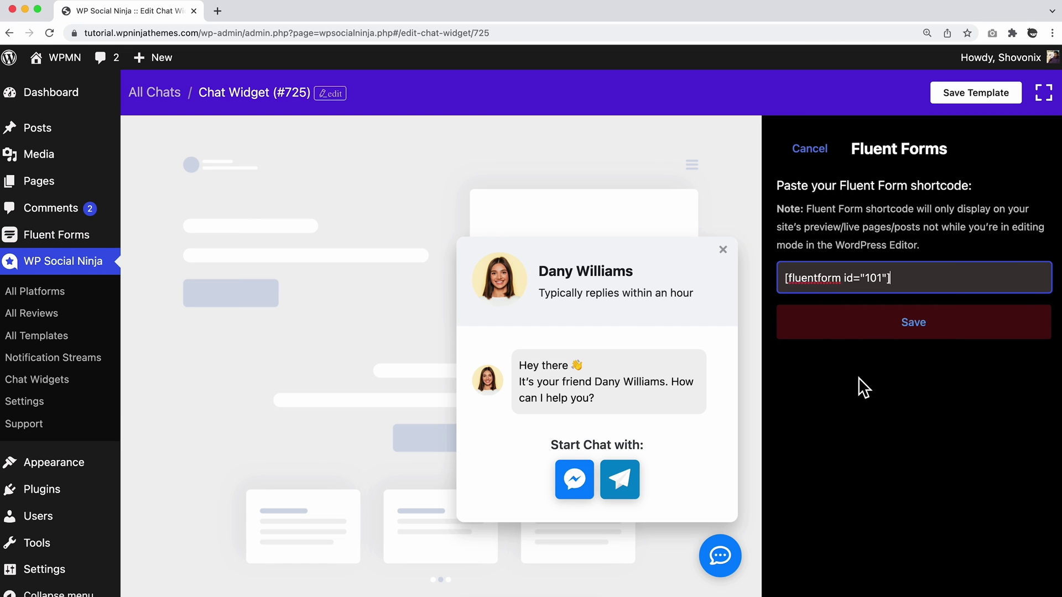
click(920, 324)
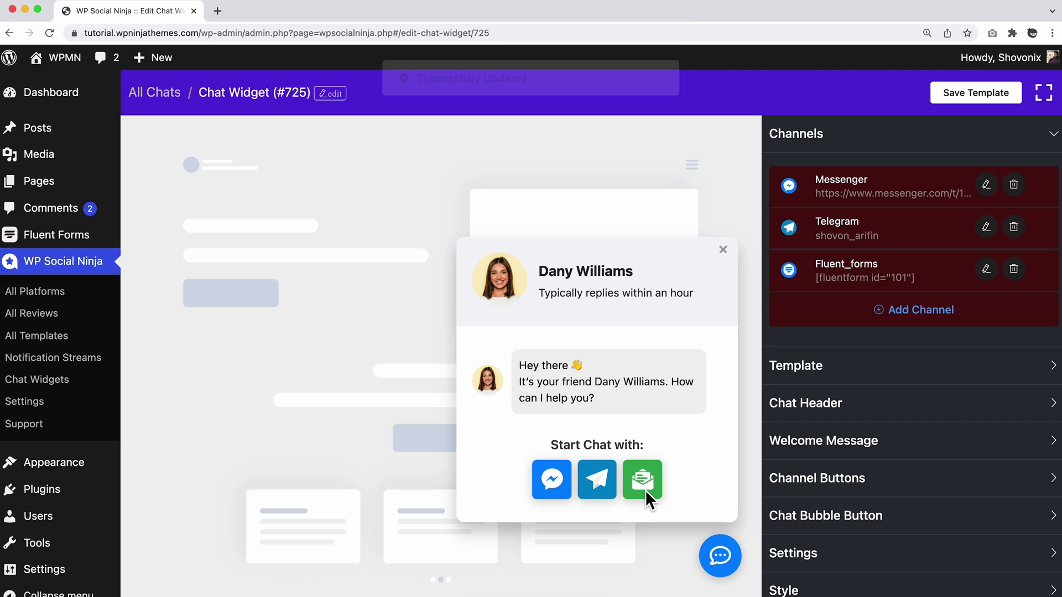
click(980, 101)
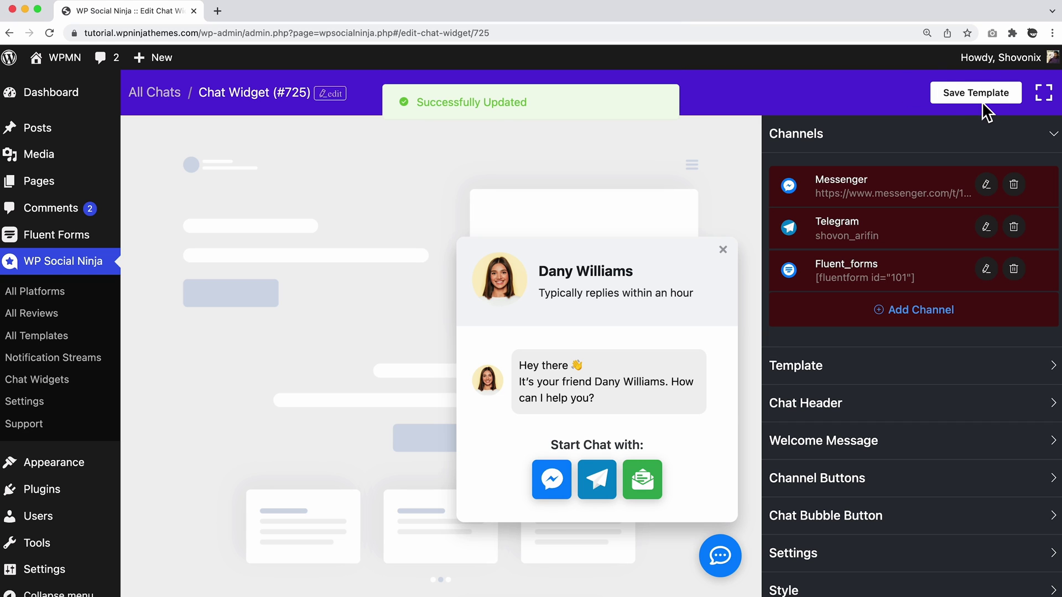
Open the live site in a new tab and test the chat popup's contact form button.
mouse_move(65, 66)
right_click(66, 85)
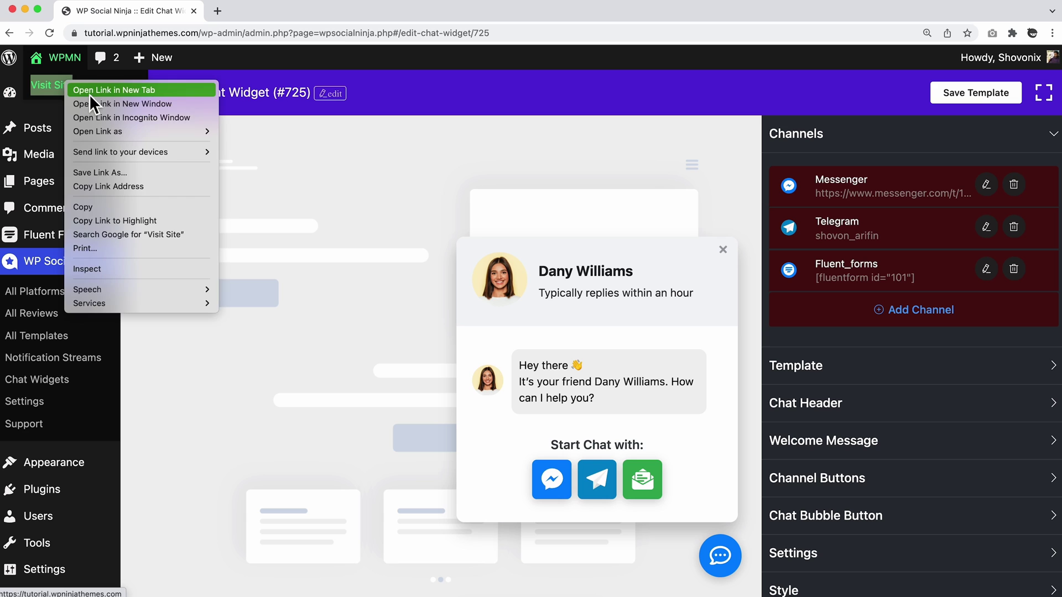
click(96, 89)
click(249, 11)
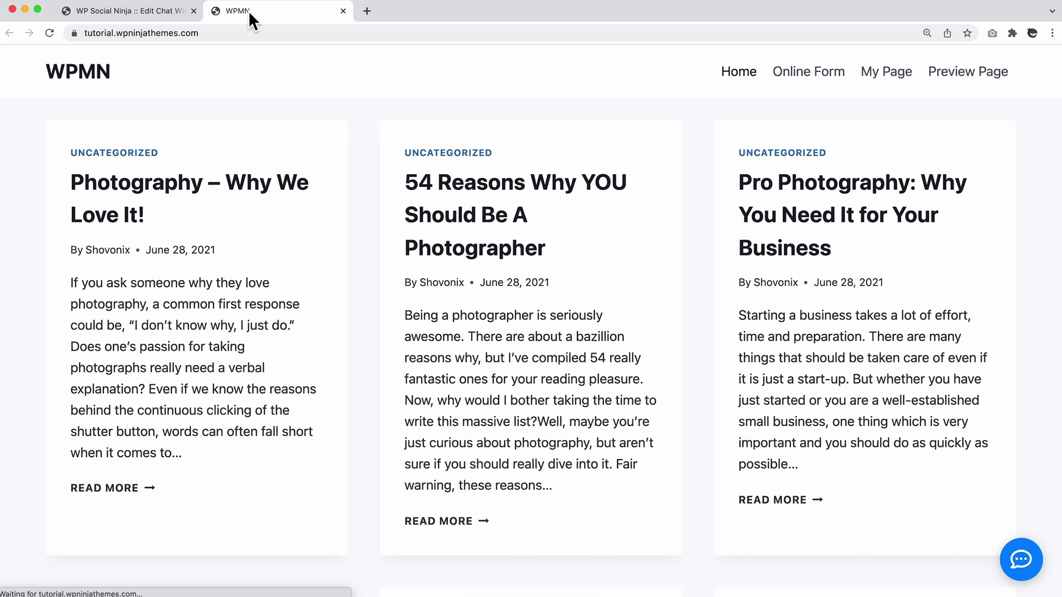
click(1016, 562)
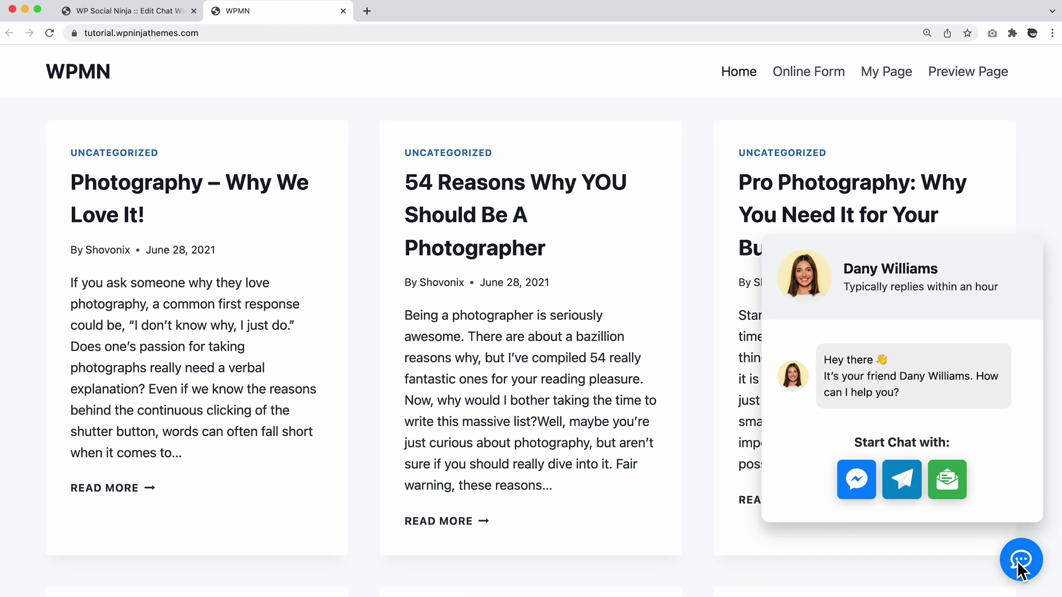
click(944, 485)
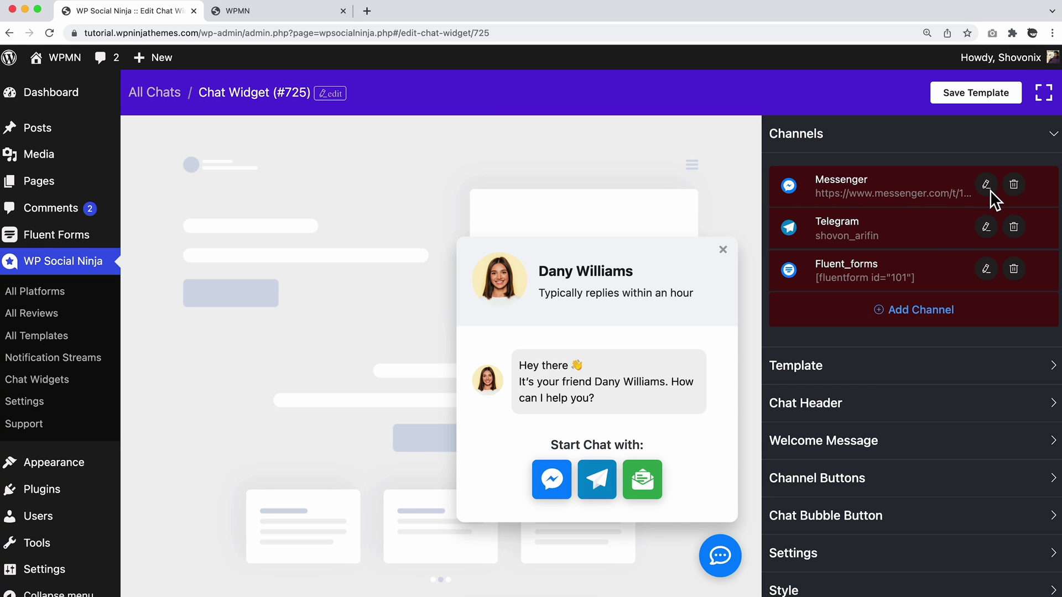
Replace the Telegram channel's username with a new one and update it.
click(986, 227)
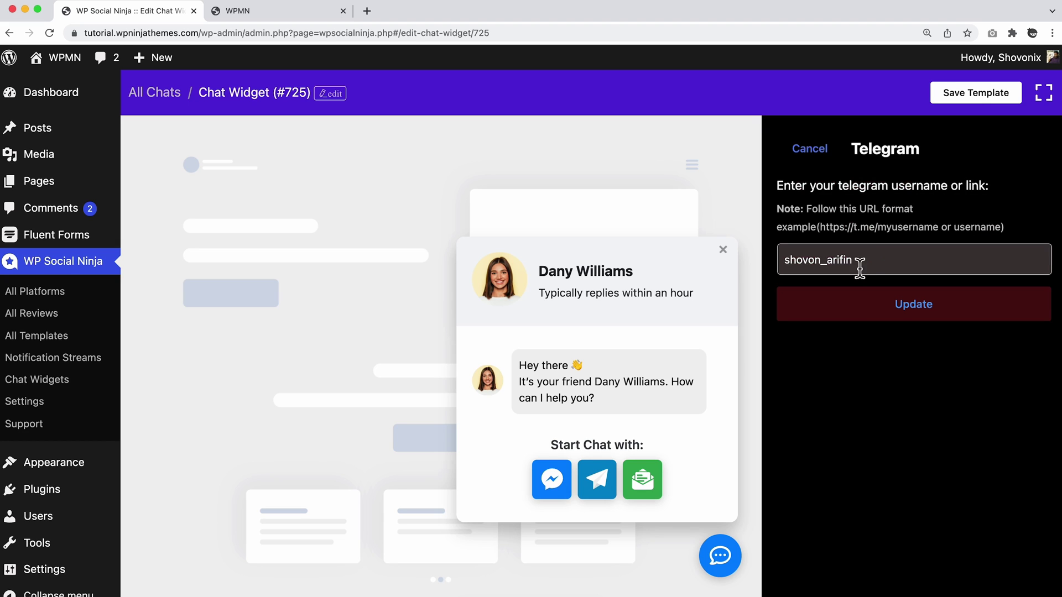
drag(859, 268, 749, 256)
text(john)
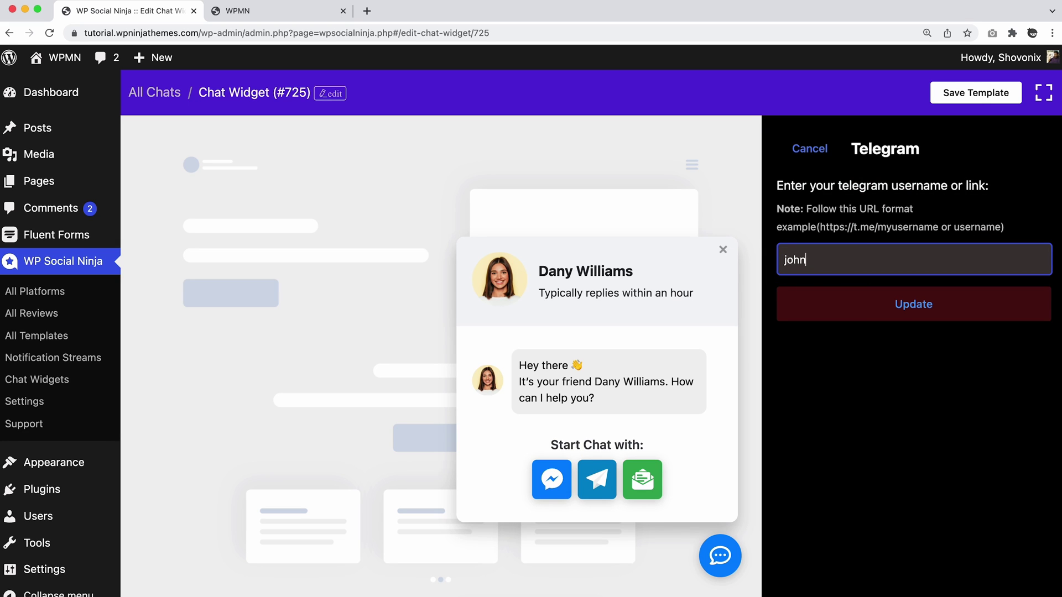
text(_doe)
click(893, 311)
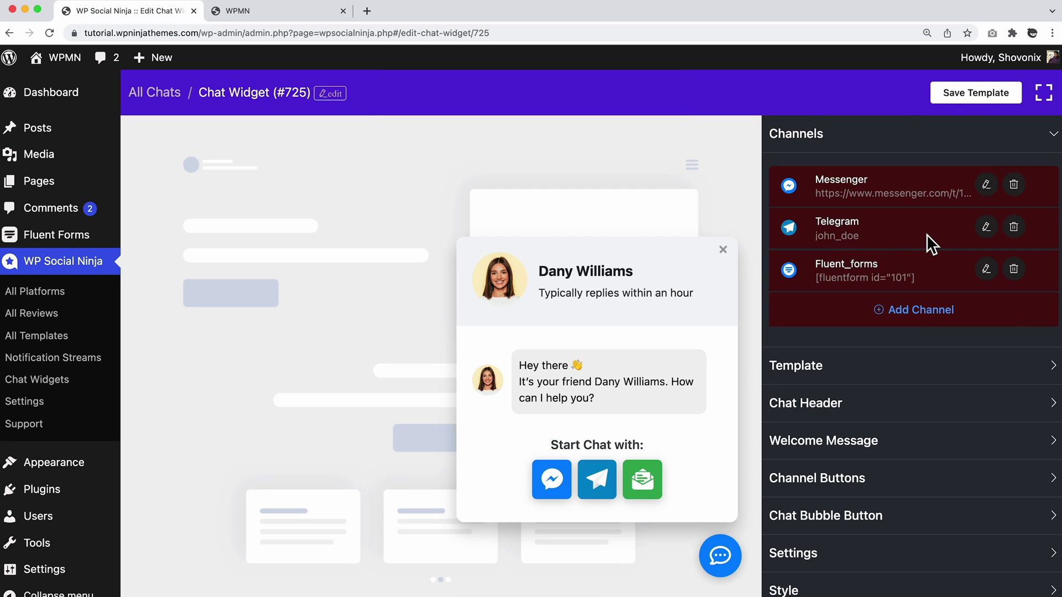
Delete the Telegram channel from the widget and confirm the removal.
click(1017, 231)
click(1030, 187)
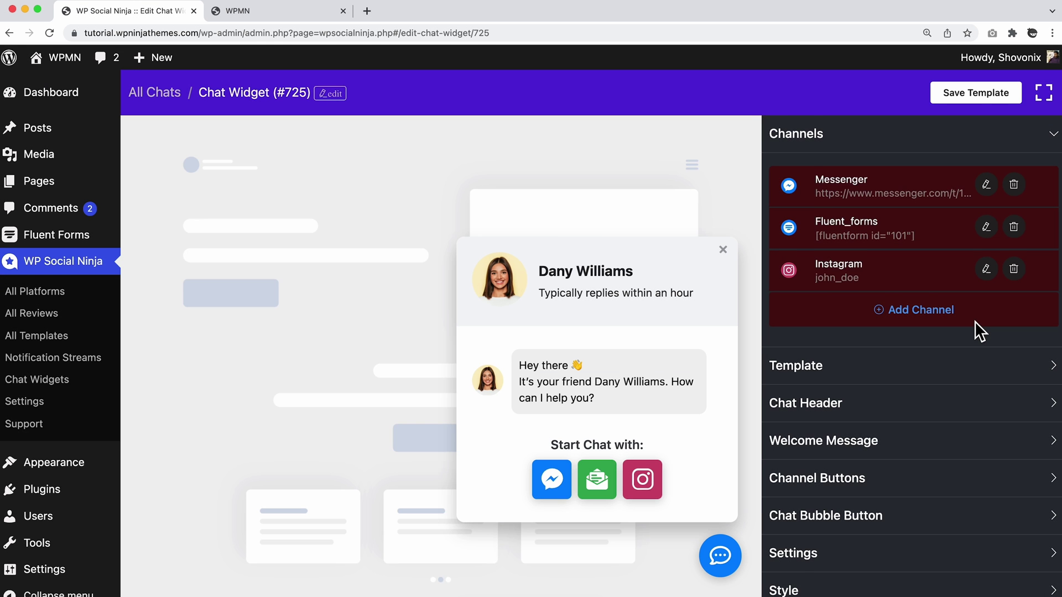
scroll(974, 321, down, 4)
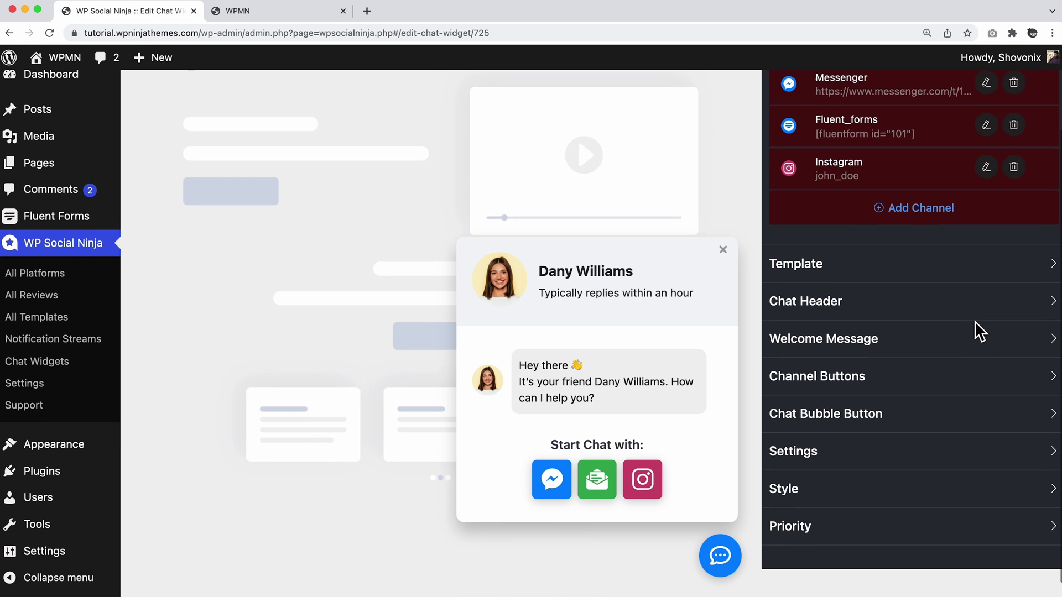
Try the chat bubble at Bottom Left, Top Left and Top Right, then settle on Bottom Right.
click(849, 442)
scroll(850, 439, down, 6)
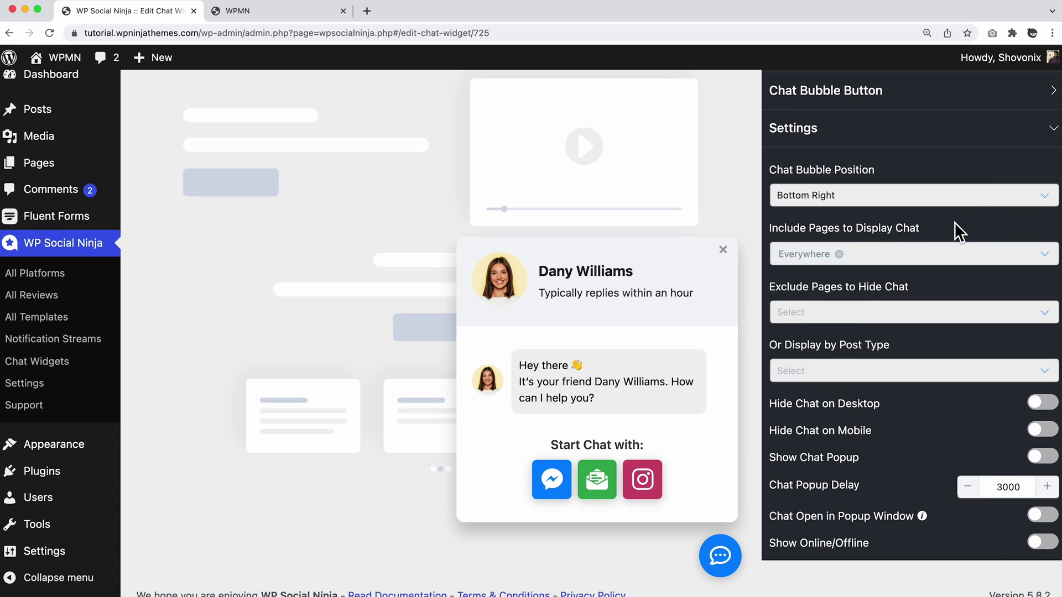
click(1042, 205)
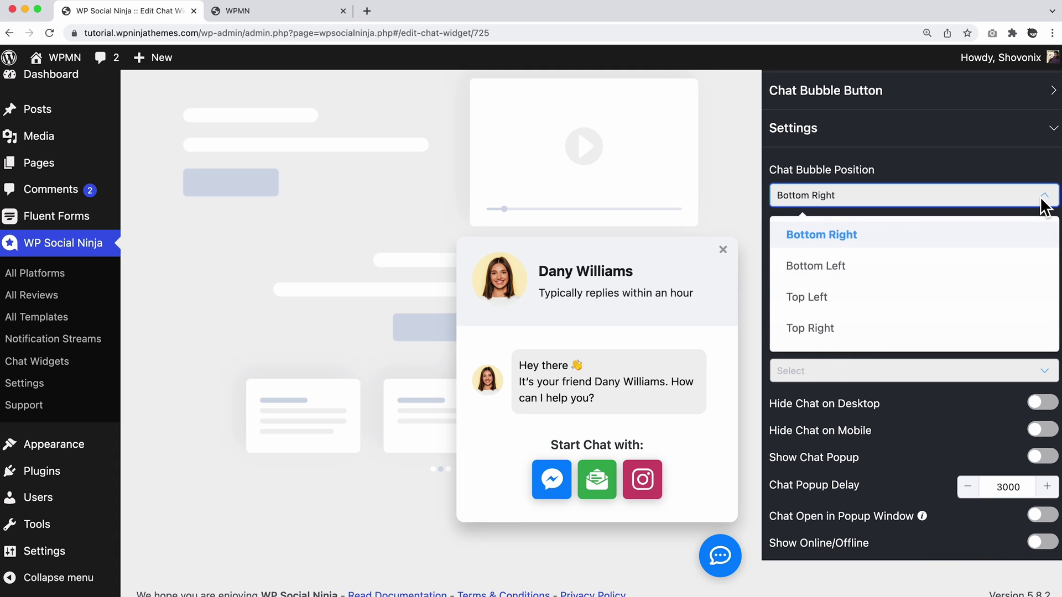
click(922, 266)
click(957, 199)
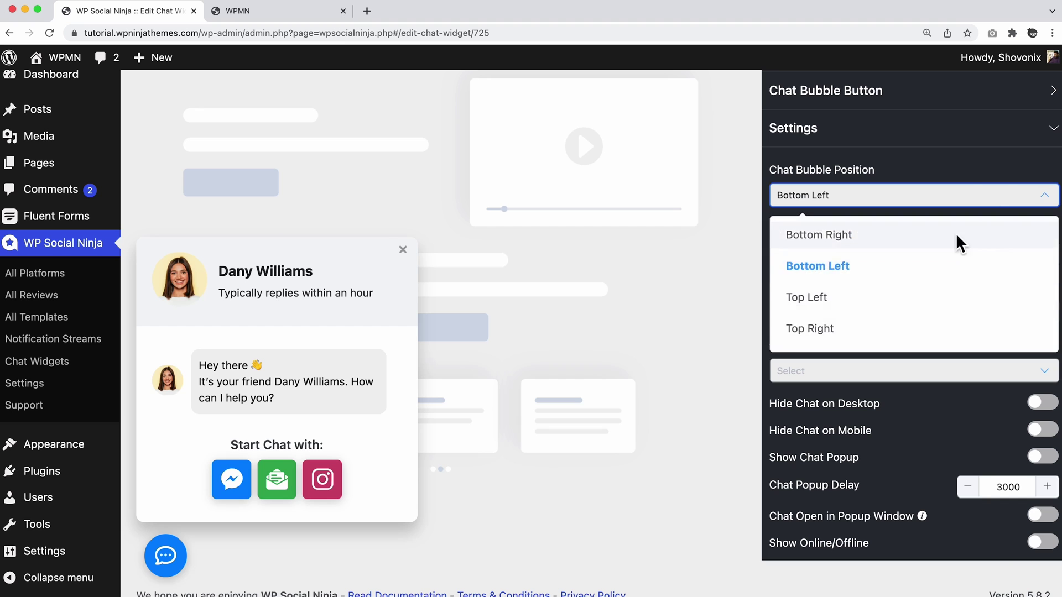
click(886, 298)
scroll(685, 332, up, 3)
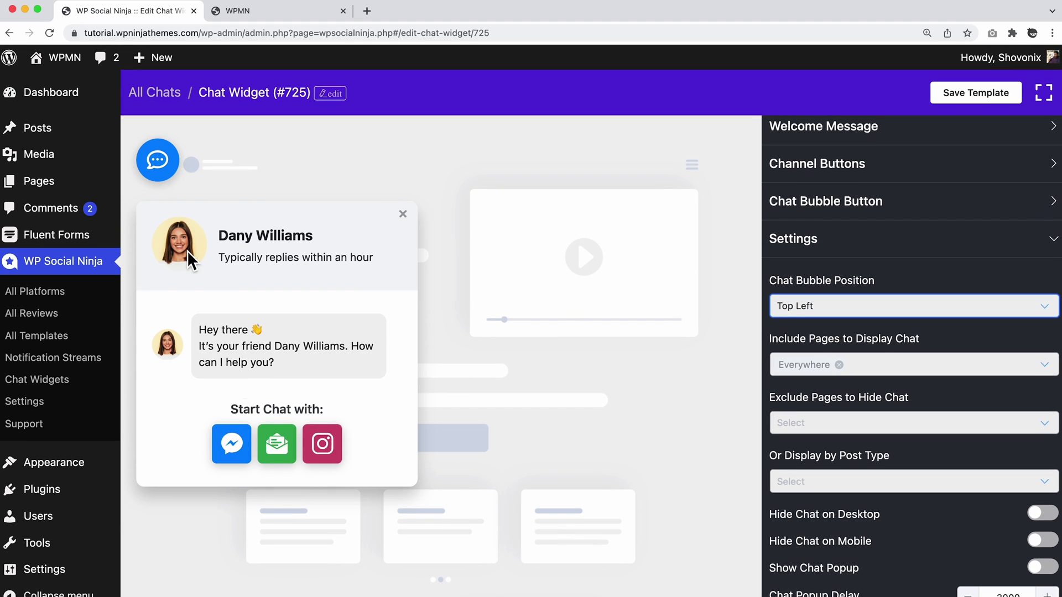
click(857, 307)
click(834, 435)
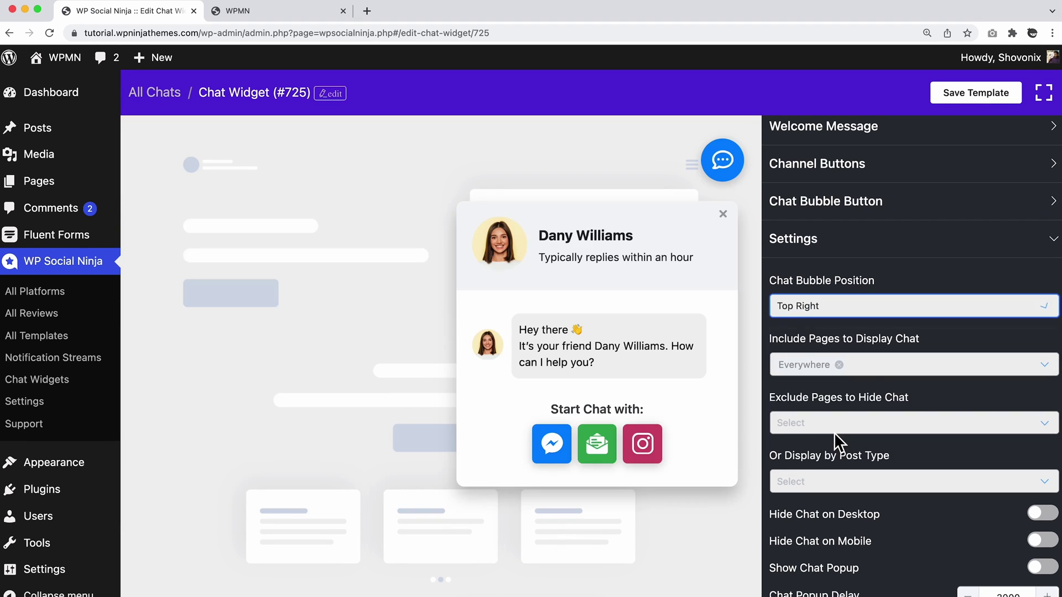
click(905, 309)
click(851, 343)
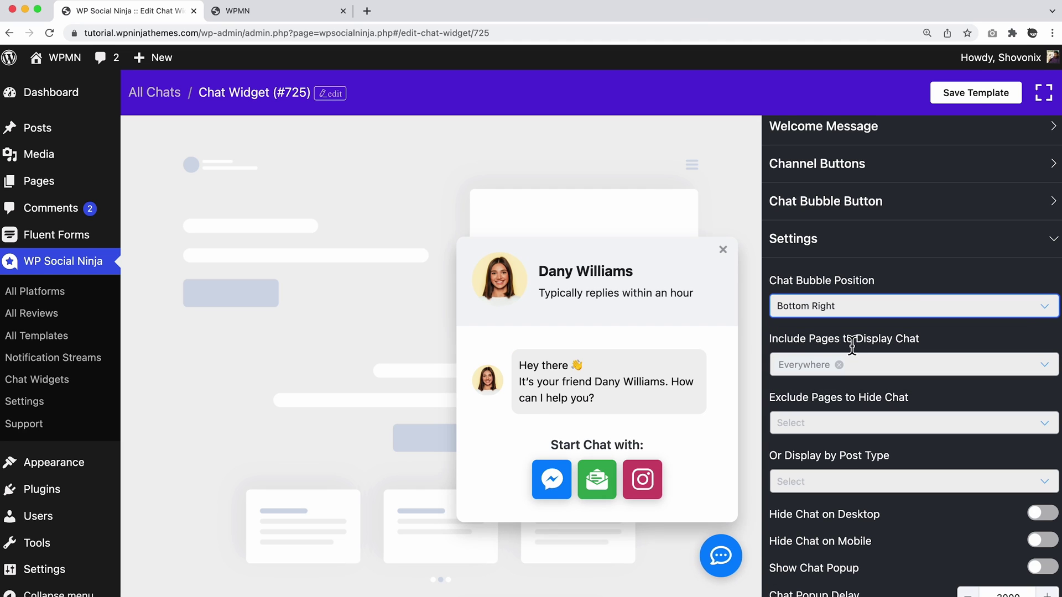
Add the Feedback Form page to the pages that display the chat.
click(921, 365)
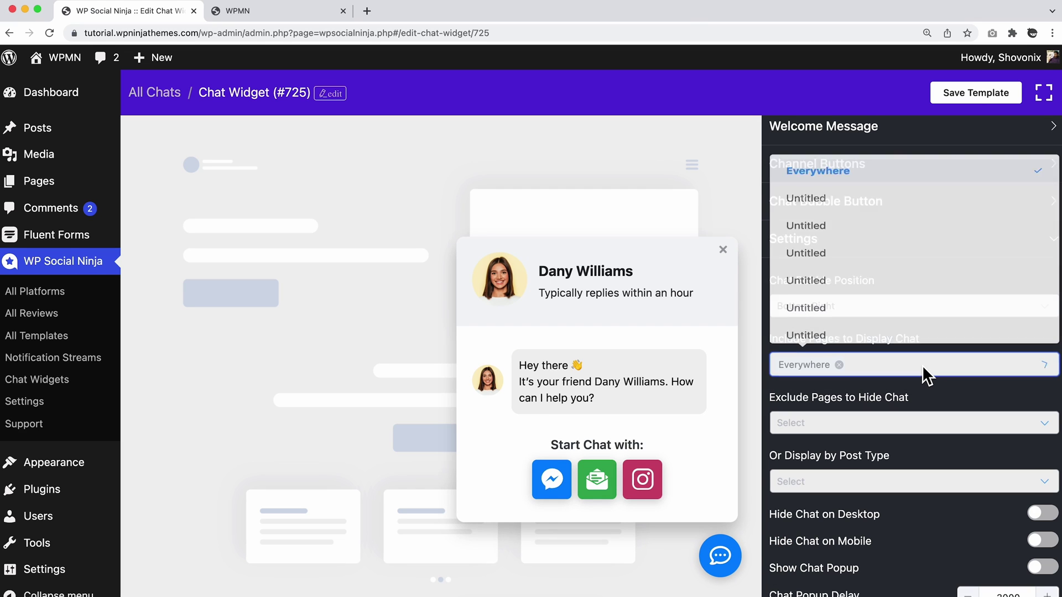
scroll(921, 285, down, 3)
scroll(921, 285, down, 3)
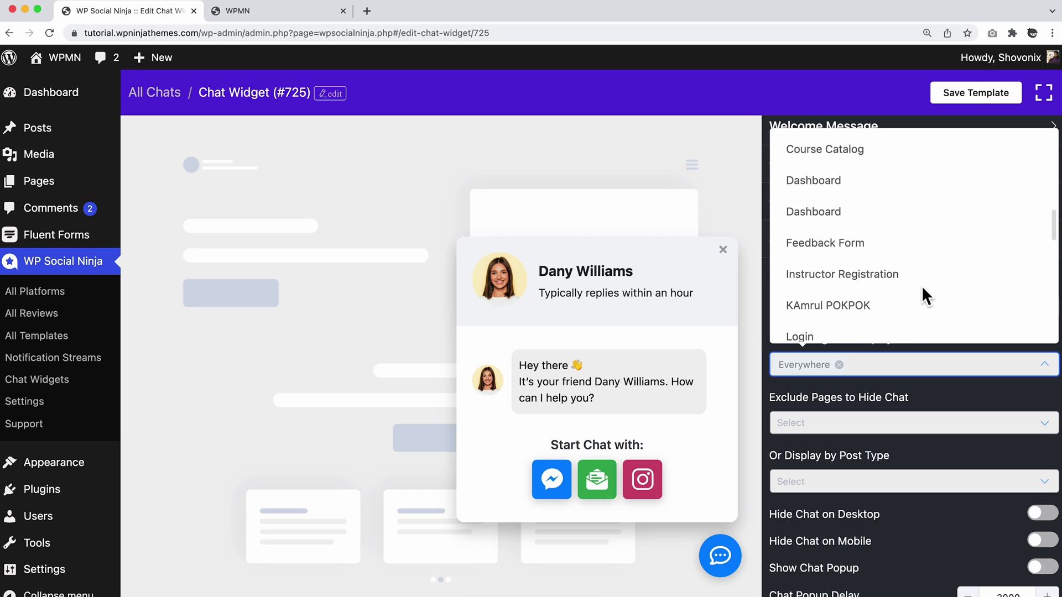
click(833, 246)
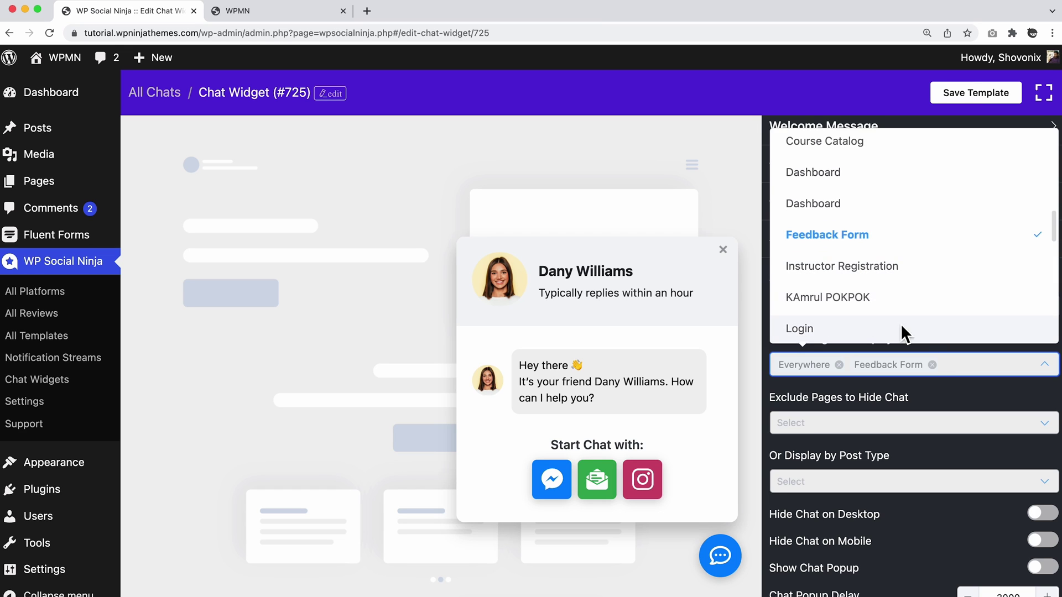
click(958, 381)
scroll(958, 379, down, 3)
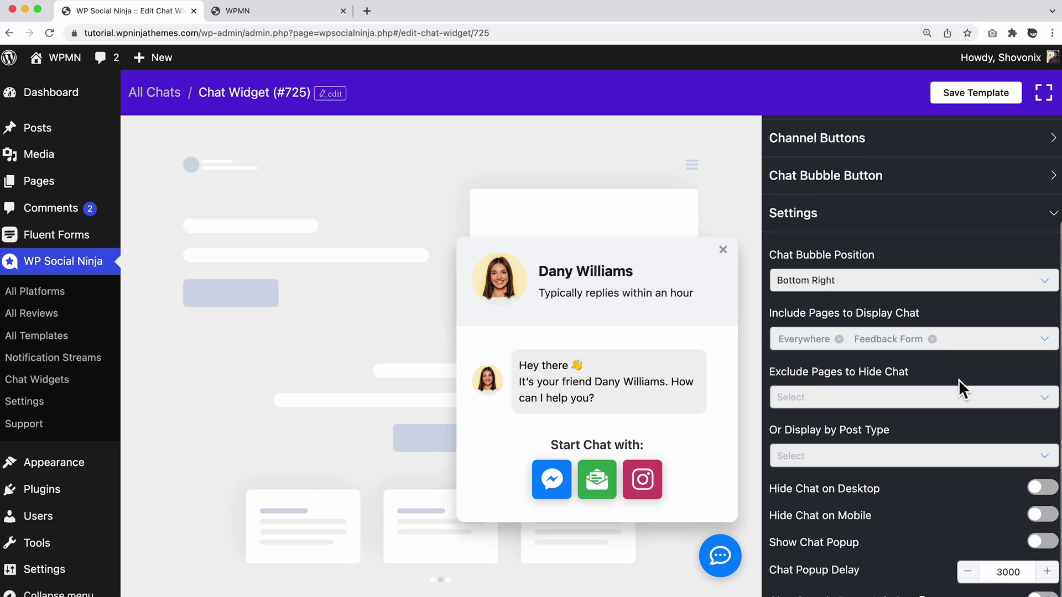
Exclude the Checkout page so the chat is hidden there.
click(1004, 338)
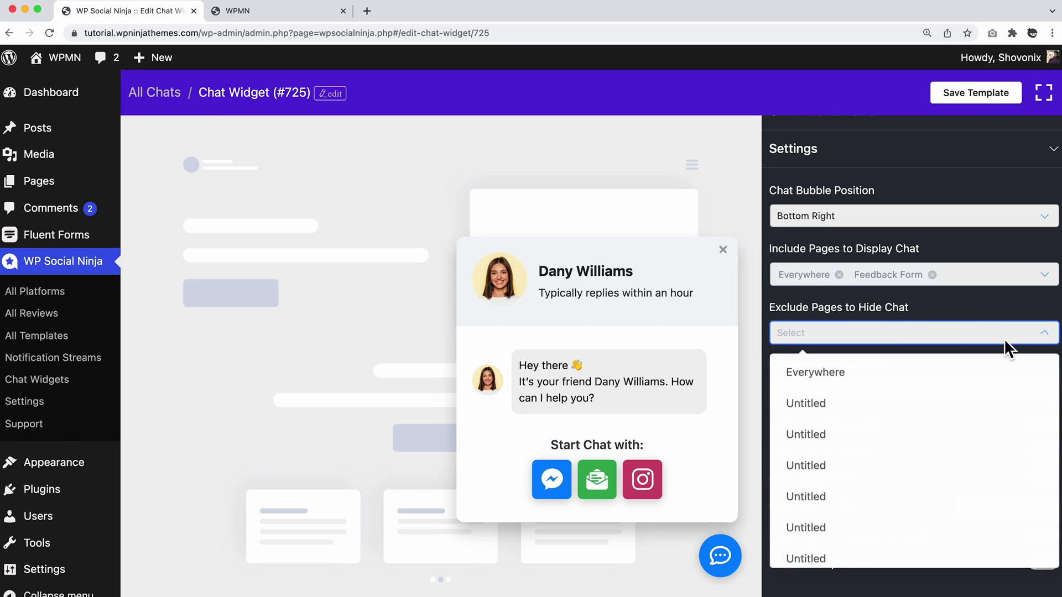
scroll(917, 373, down, 5)
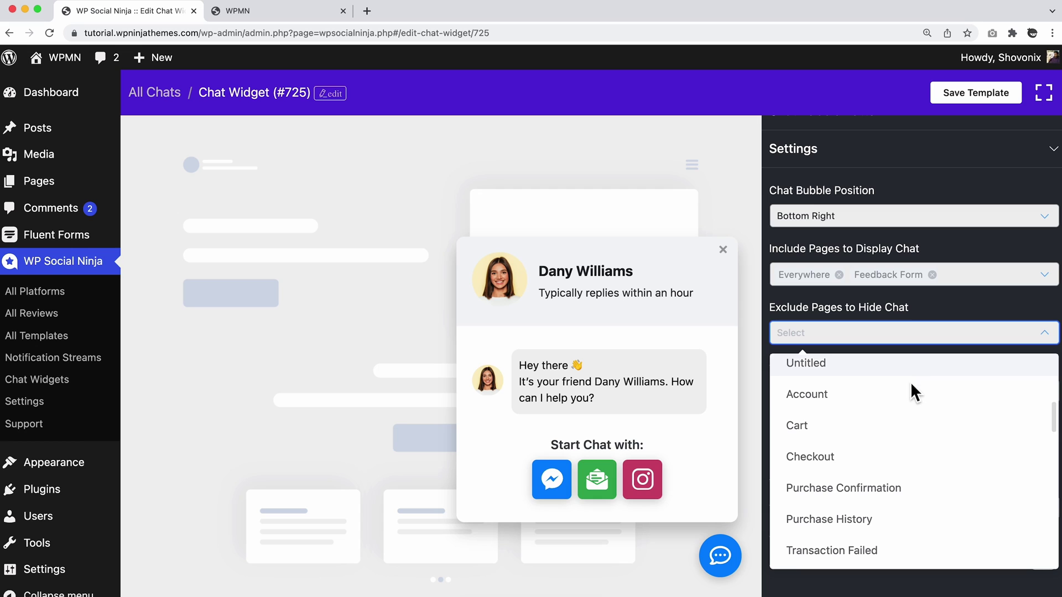
click(825, 456)
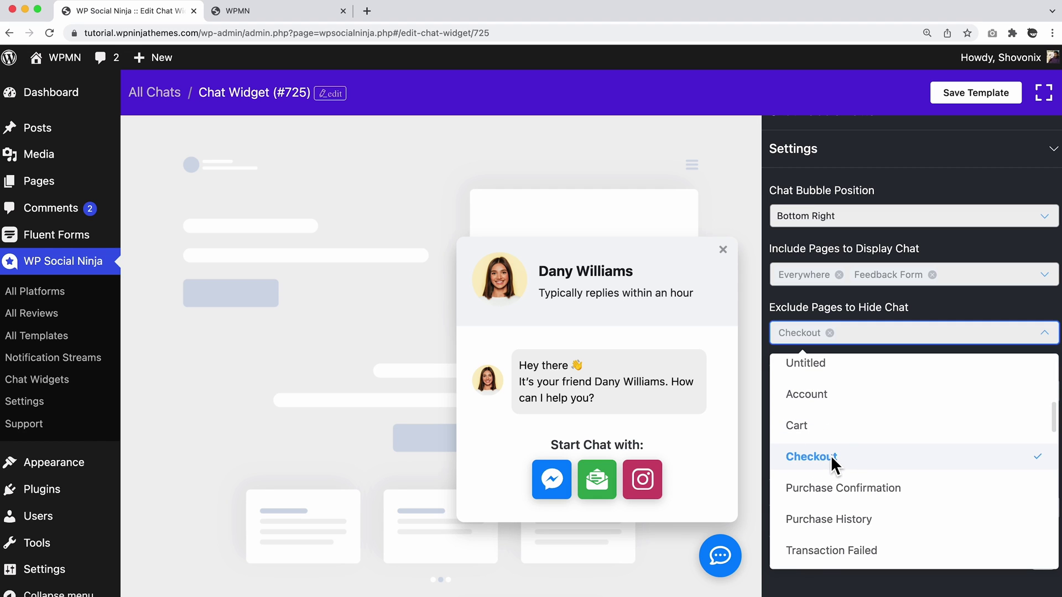
click(940, 307)
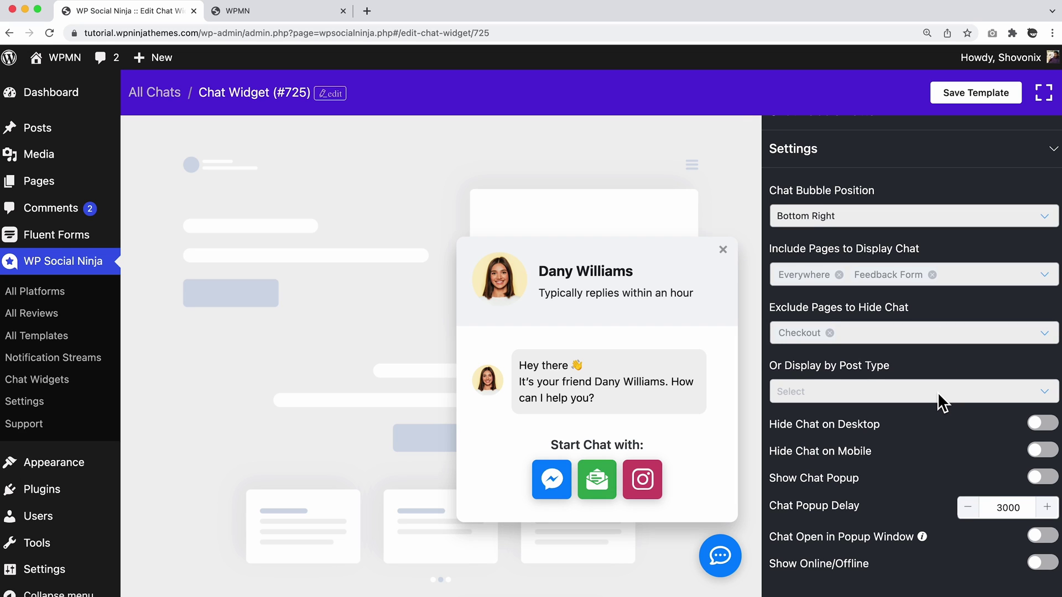
scroll(938, 392, down, 1)
Display the chat on the Pages and Posts post types.
click(967, 395)
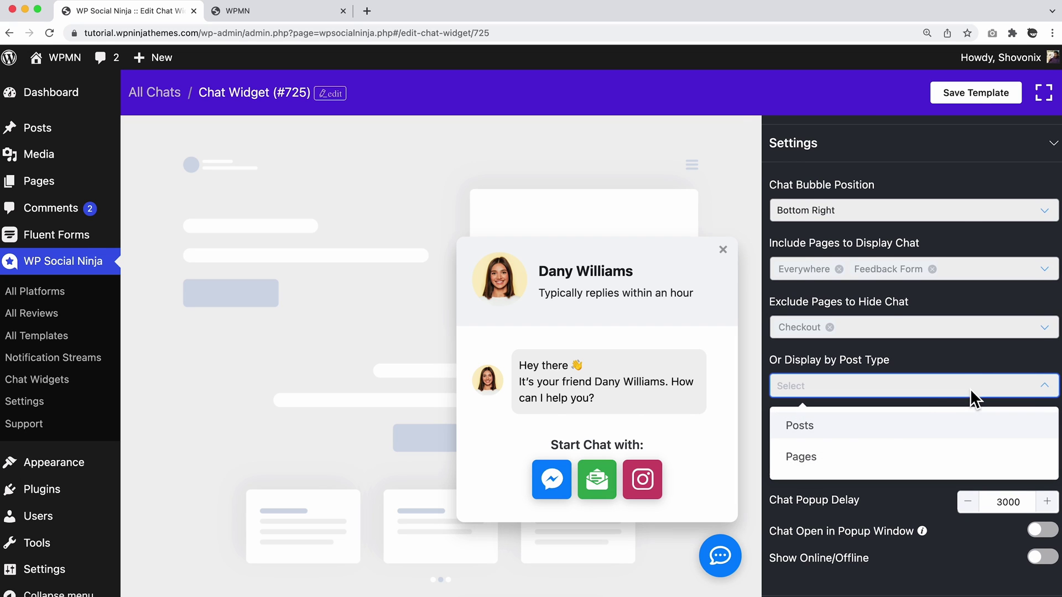
click(803, 457)
click(810, 430)
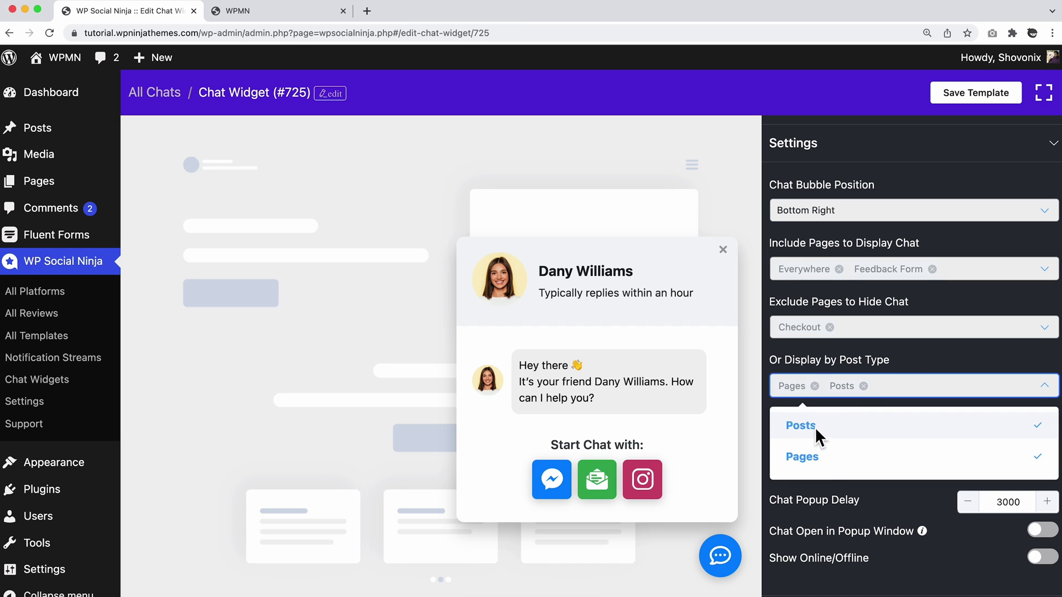
click(927, 361)
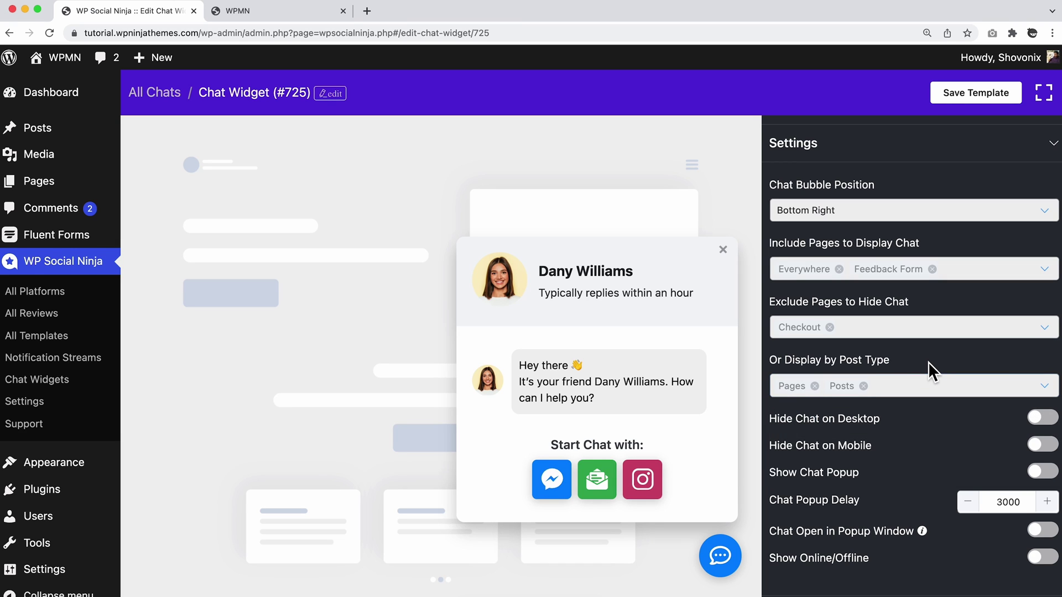
scroll(953, 425, down, 2)
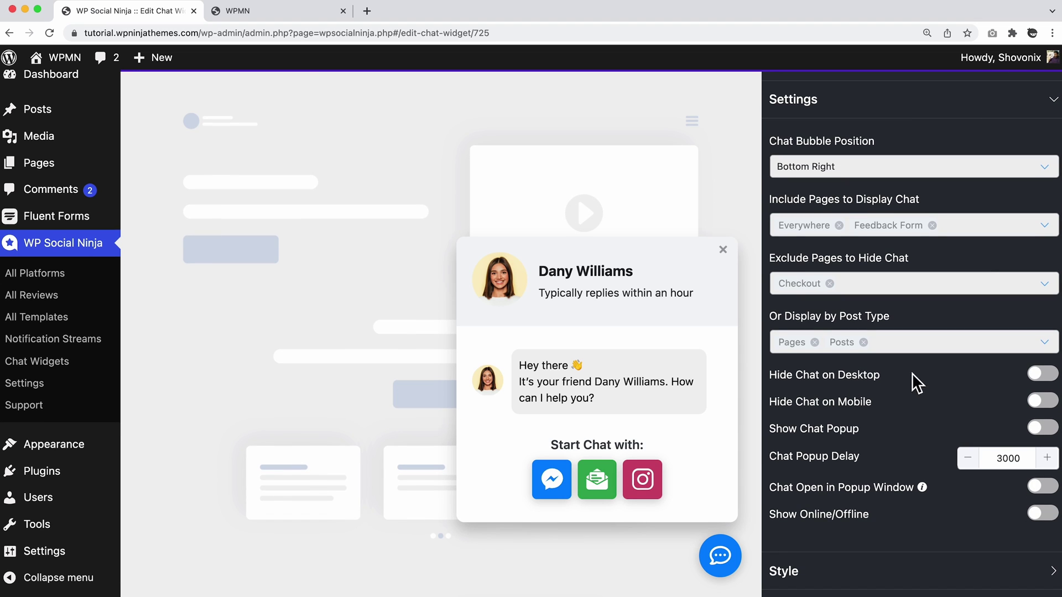
Hide the chat on mobile while keeping it visible on desktop.
click(1042, 374)
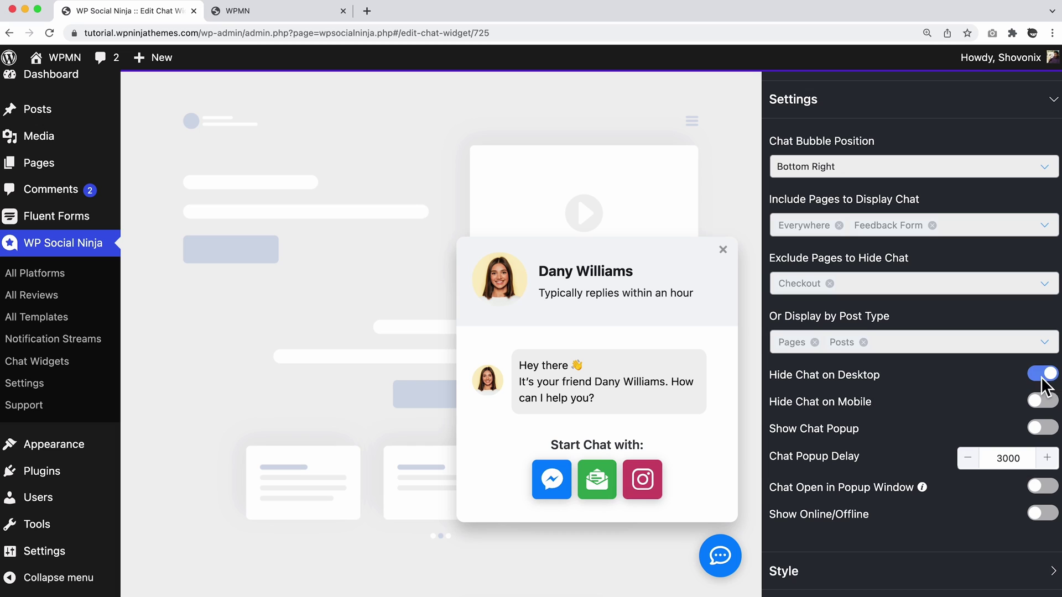
click(1037, 378)
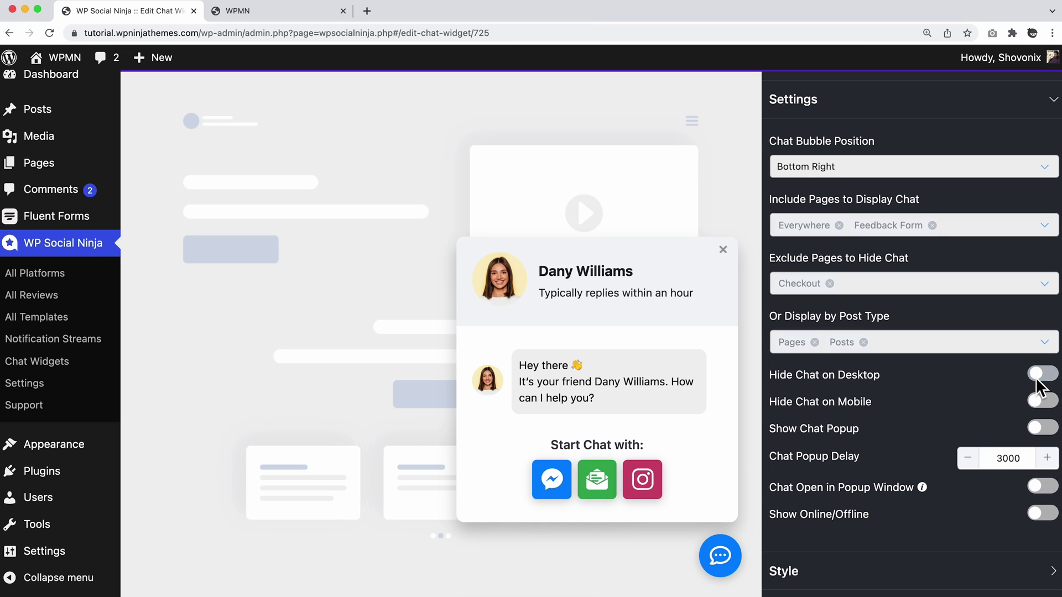
click(1052, 402)
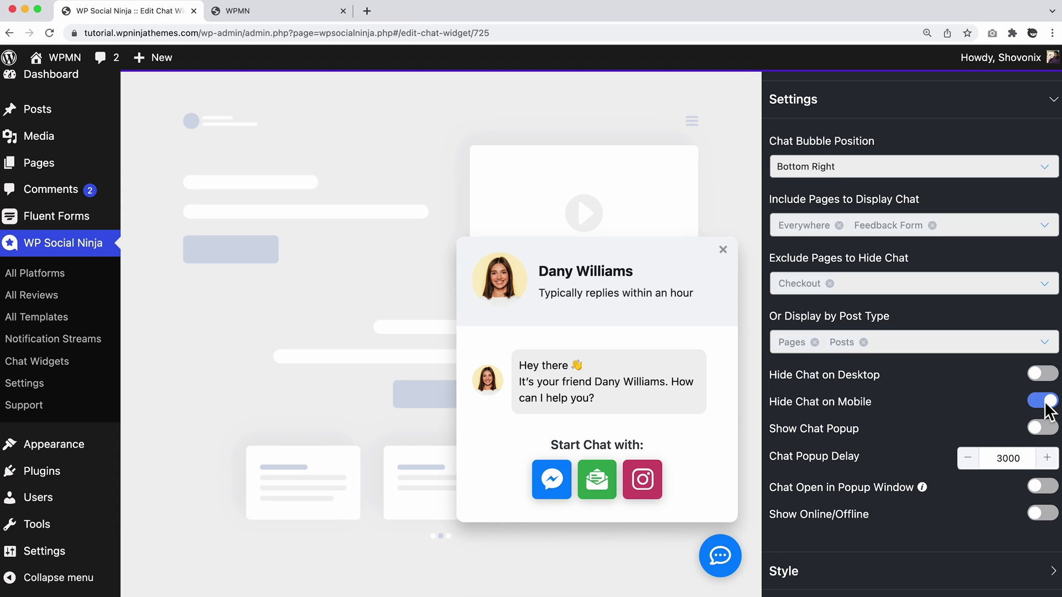
Make the chat pop up automatically and adjust its popup delay value.
click(1038, 428)
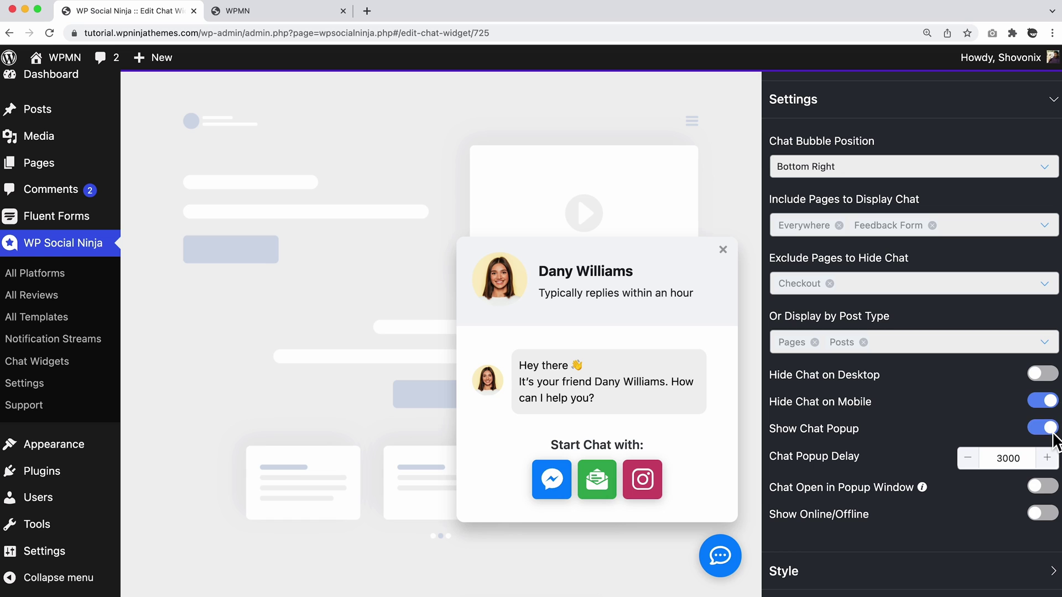
click(733, 552)
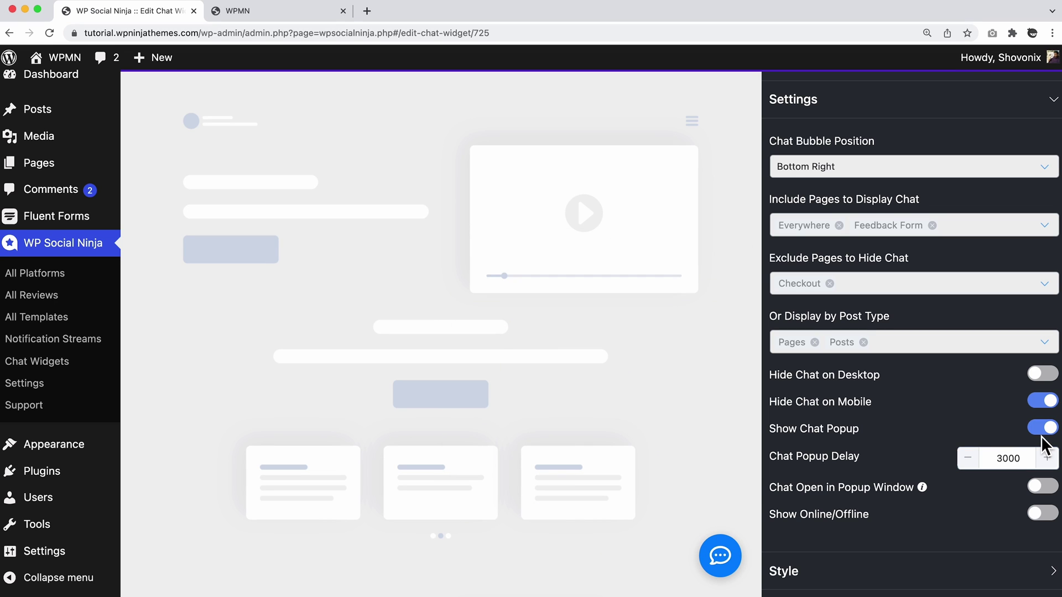
click(735, 555)
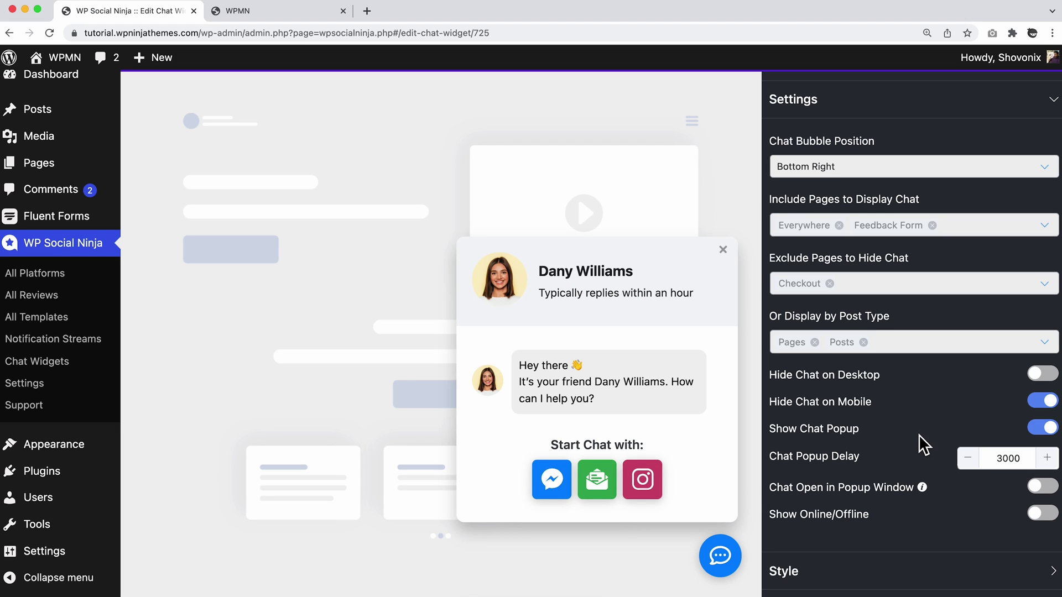
double_click(1006, 467)
text(1000)
click(919, 450)
Turn on Chat Open in Popup Window.
scroll(967, 196, up, 4)
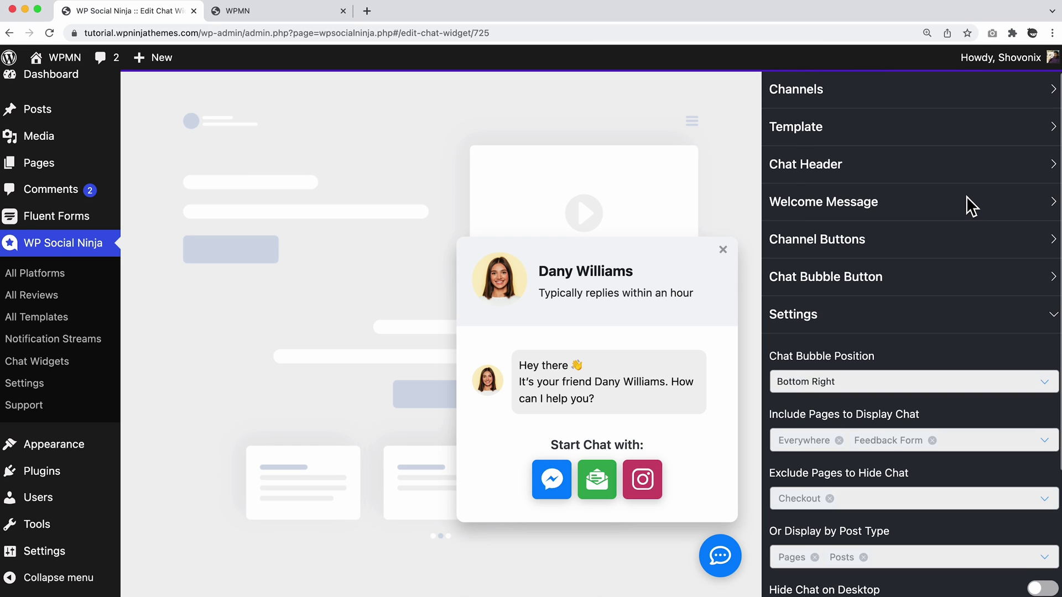
scroll(977, 144, up, 2)
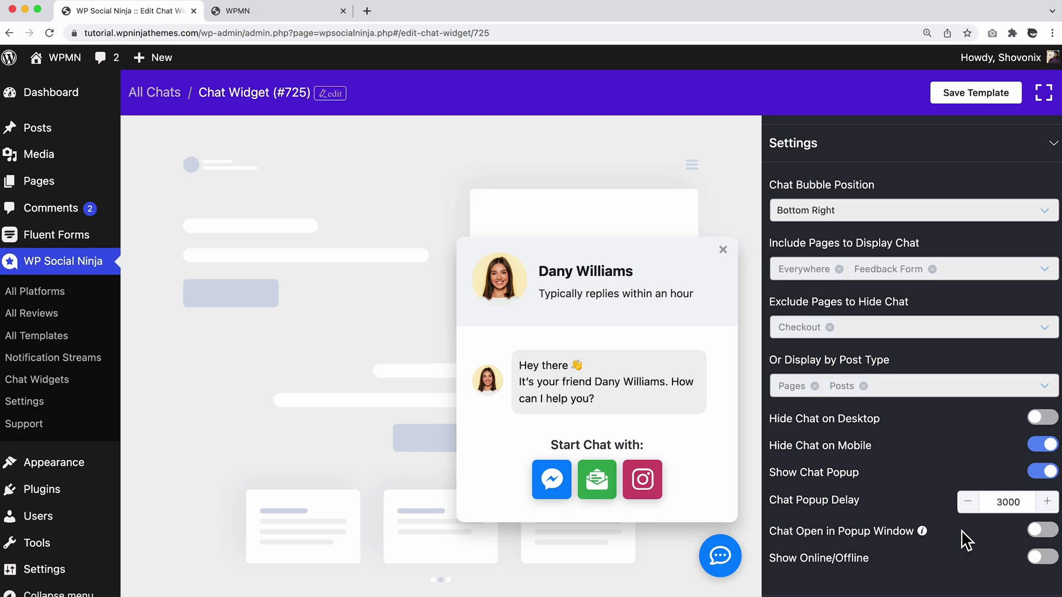
click(1044, 532)
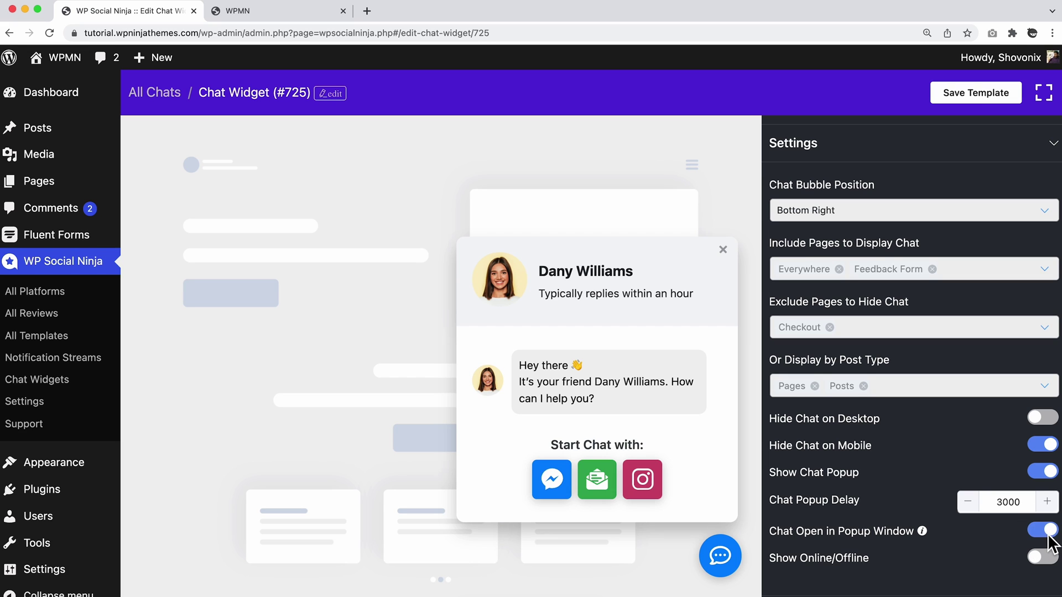
mouse_move(921, 531)
Show online/offline status, drop Sunday from the online days, and enable the time schedule.
click(1039, 556)
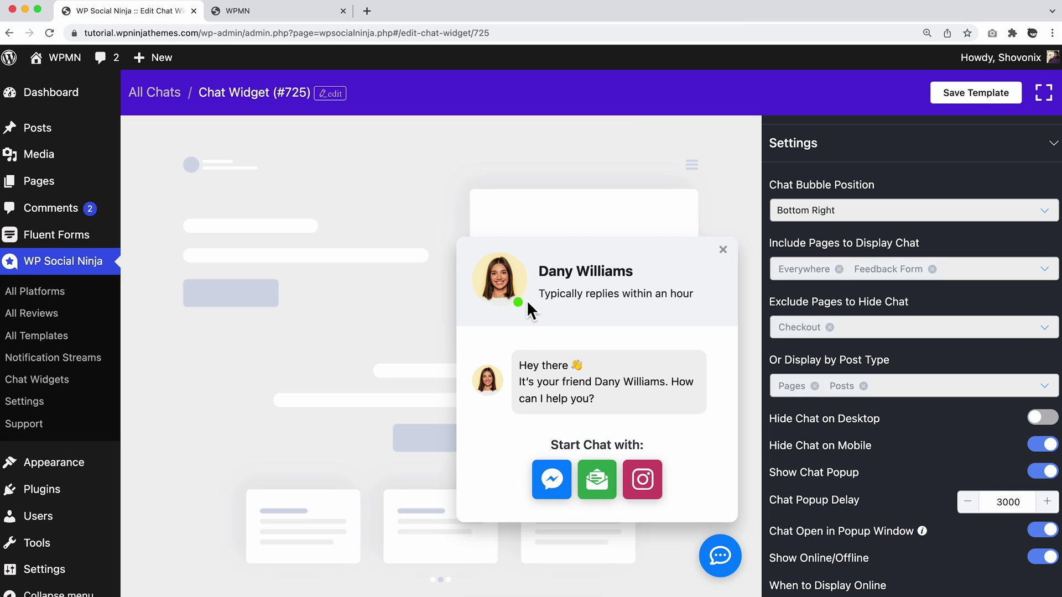
scroll(860, 545, down, 4)
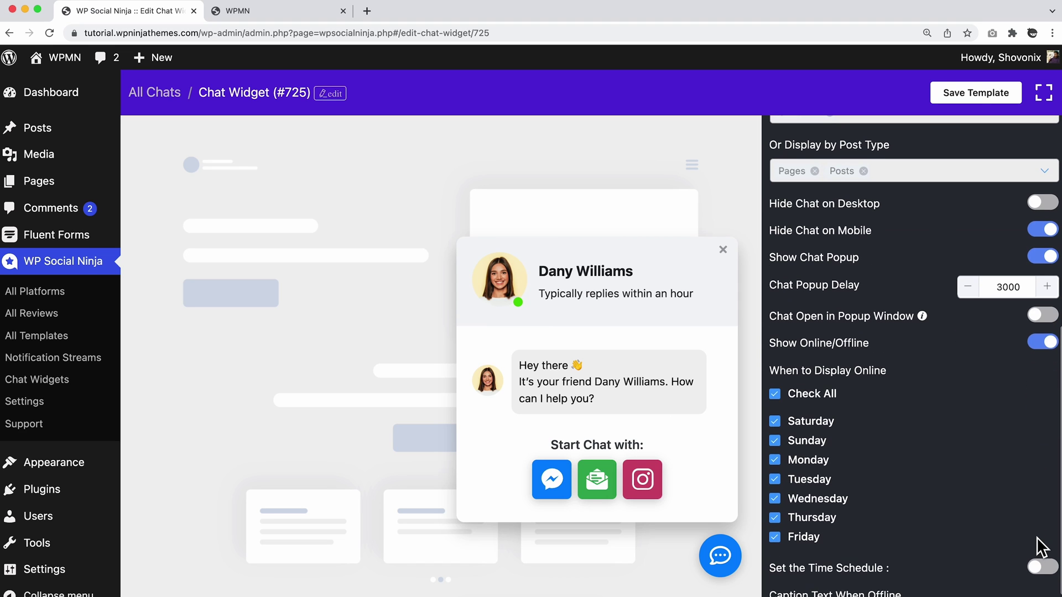
drag(769, 343, 892, 346)
scroll(892, 346, down, 1)
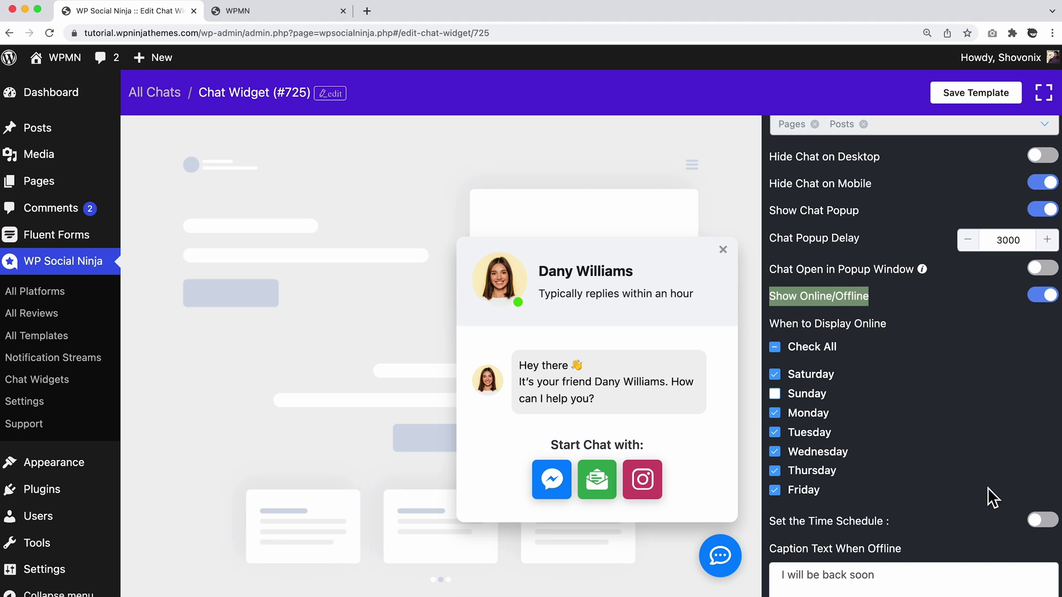
click(1042, 520)
Set the online hours to start at 10:00 AM and end at 6:00 PM.
scroll(983, 499, down, 2)
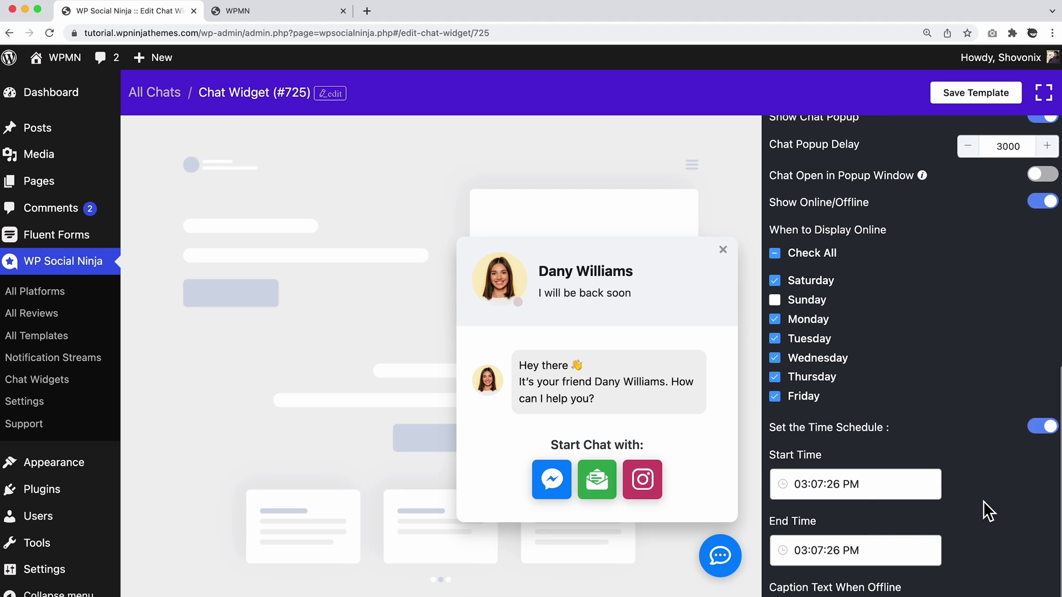
scroll(884, 492, down, 2)
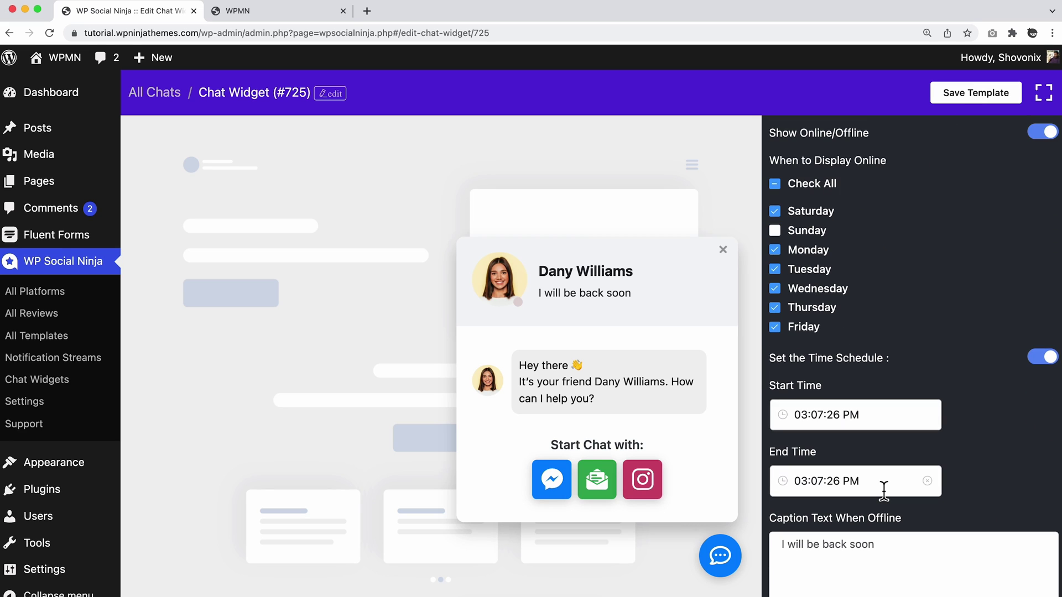
scroll(884, 490, down, 2)
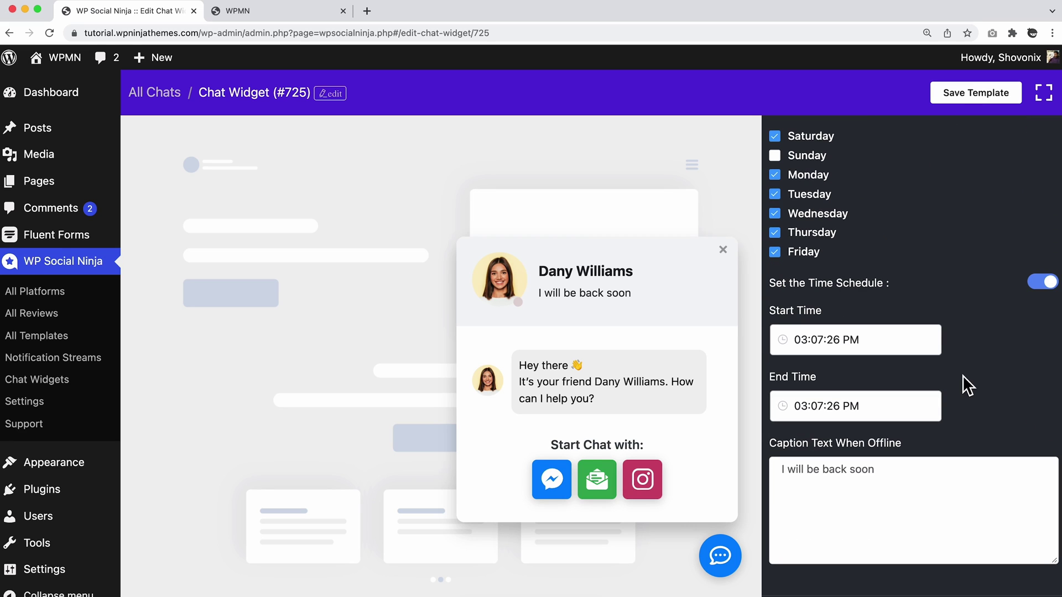
click(853, 340)
scroll(801, 420, up, 4)
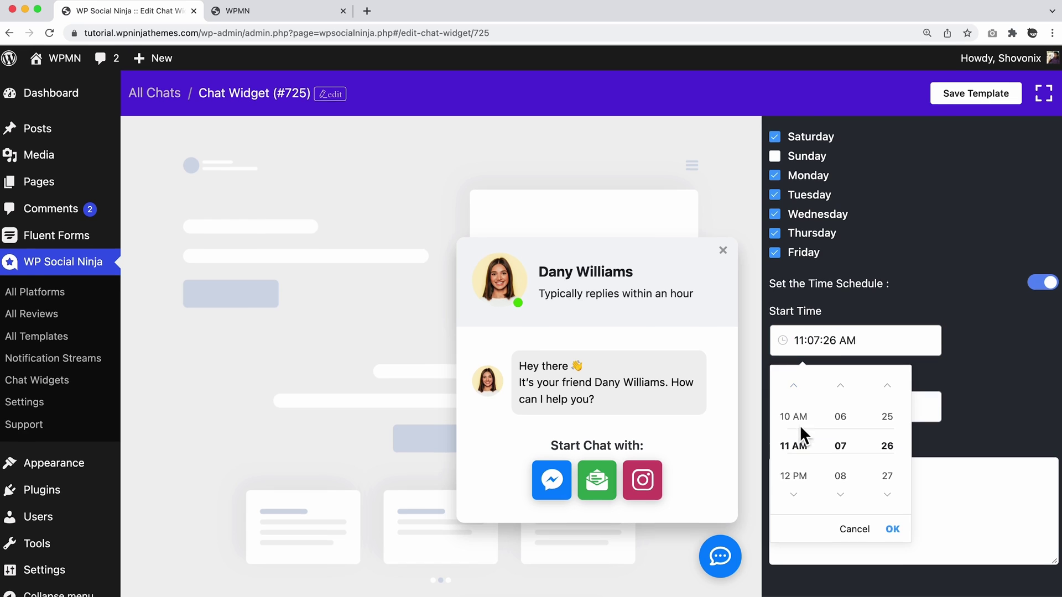
scroll(802, 421, up, 1)
scroll(841, 383, up, 6)
scroll(891, 384, up, 5)
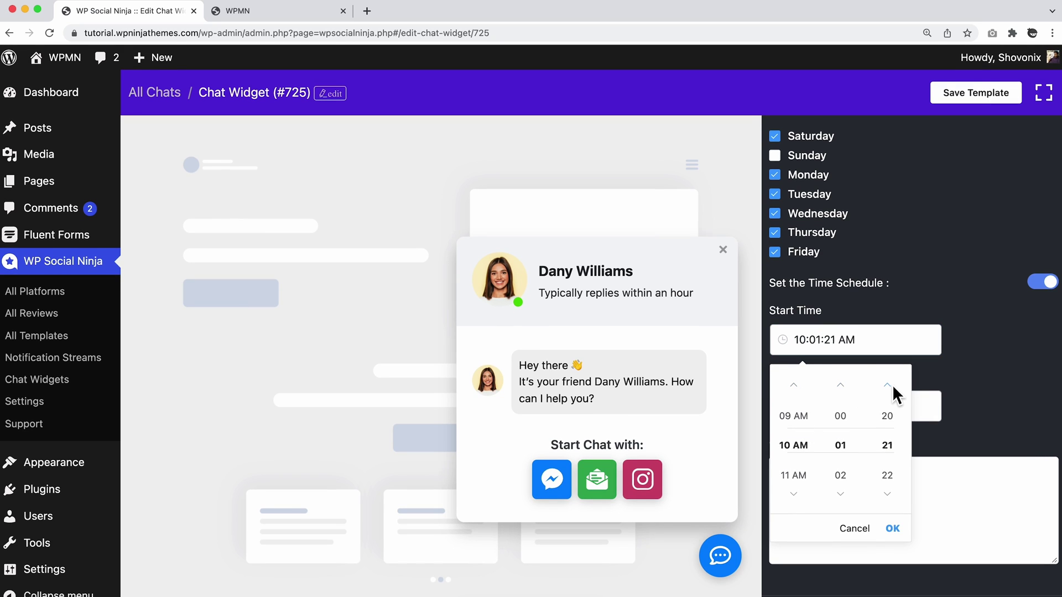
scroll(891, 384, up, 20)
scroll(843, 476, up, 1)
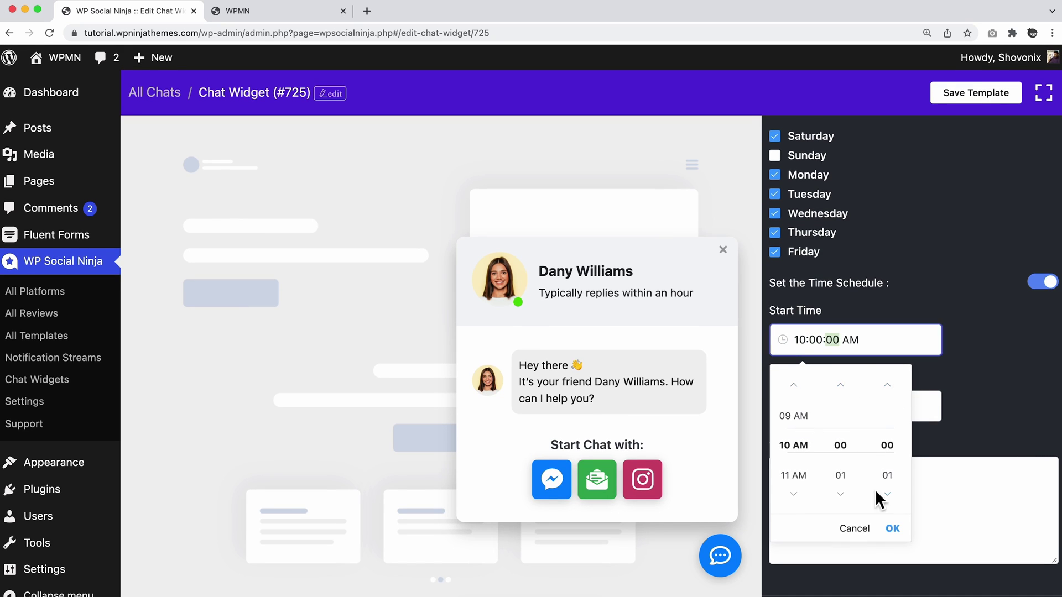
click(893, 528)
click(800, 408)
text(6:)
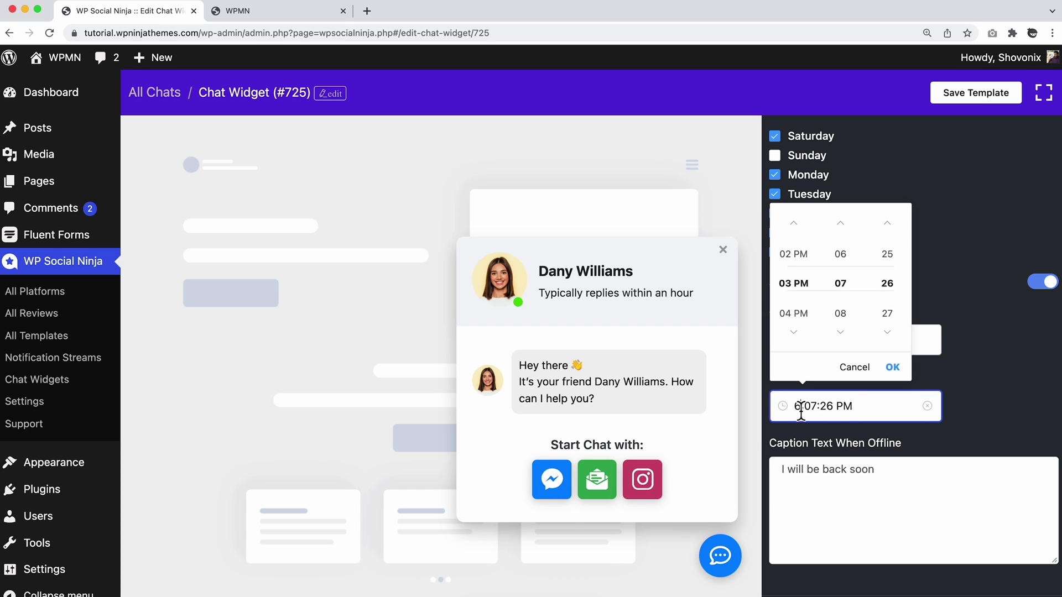
text(00:00)
click(882, 479)
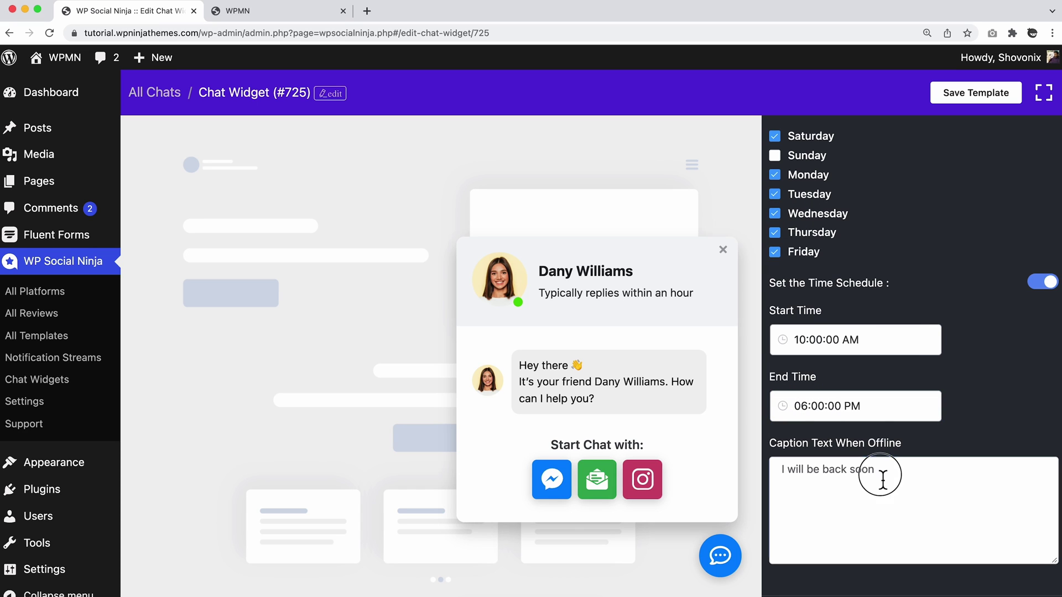
Change the offline caption to "I will be back soon <3".
click(882, 479)
drag(882, 479, 780, 476)
click(891, 479)
text(<)
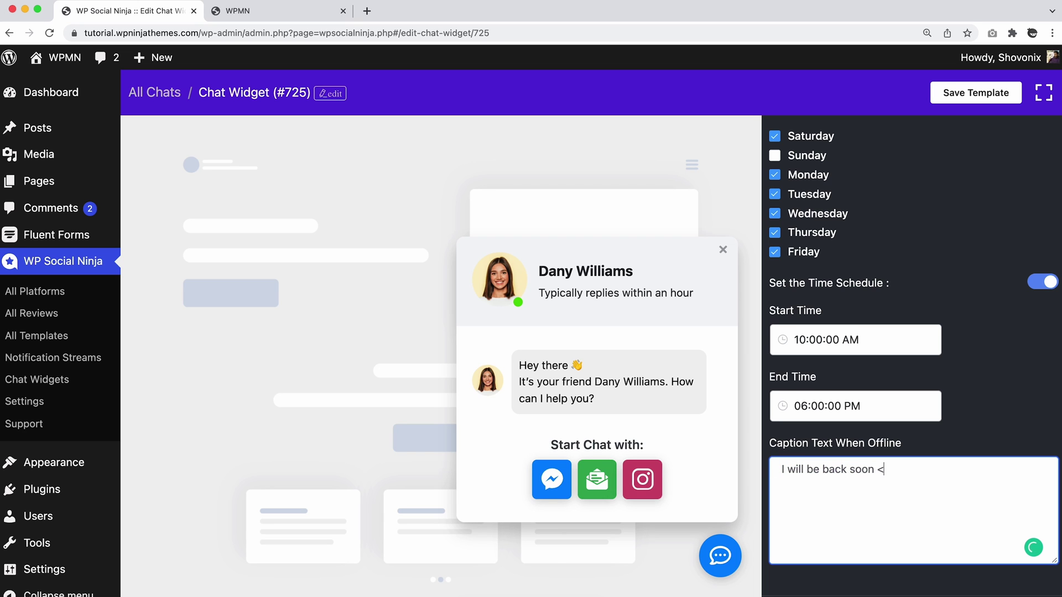
text(3)
scroll(980, 448, down, 3)
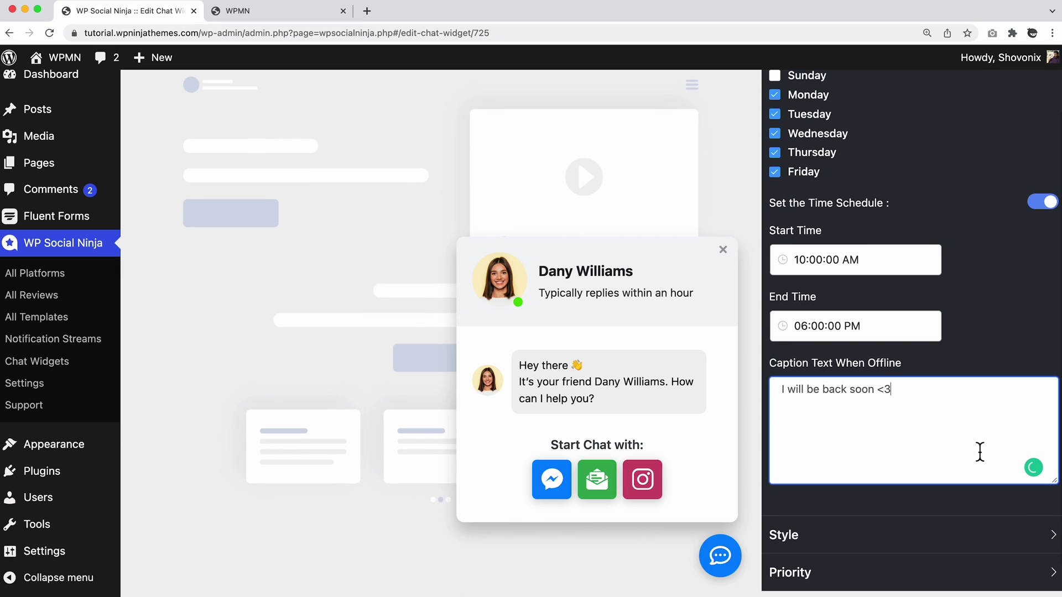
scroll(980, 451, up, 10)
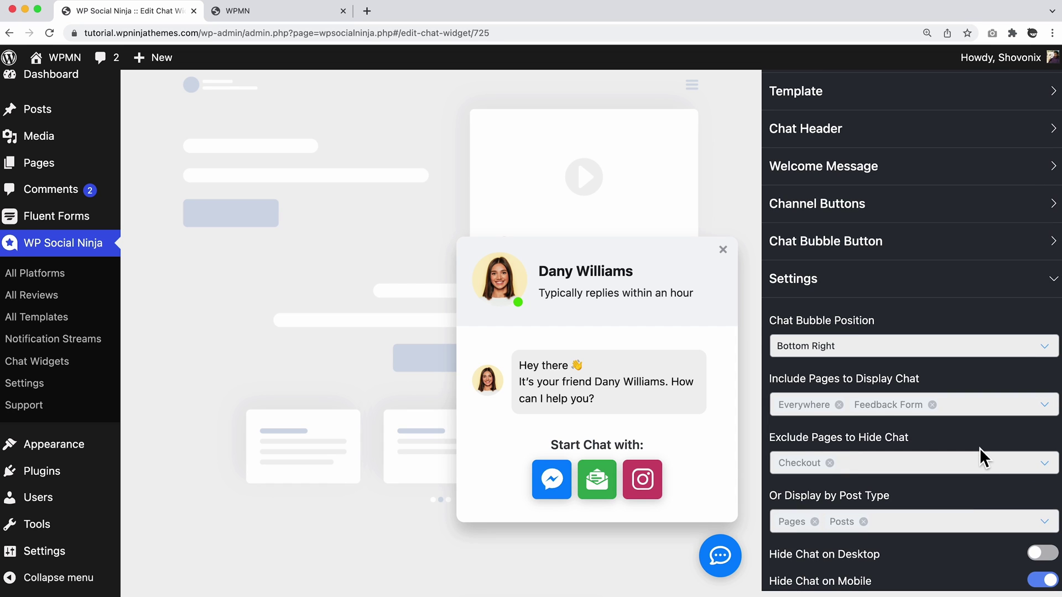
Save the widget template and visit the live WPMN site.
scroll(980, 456, up, 3)
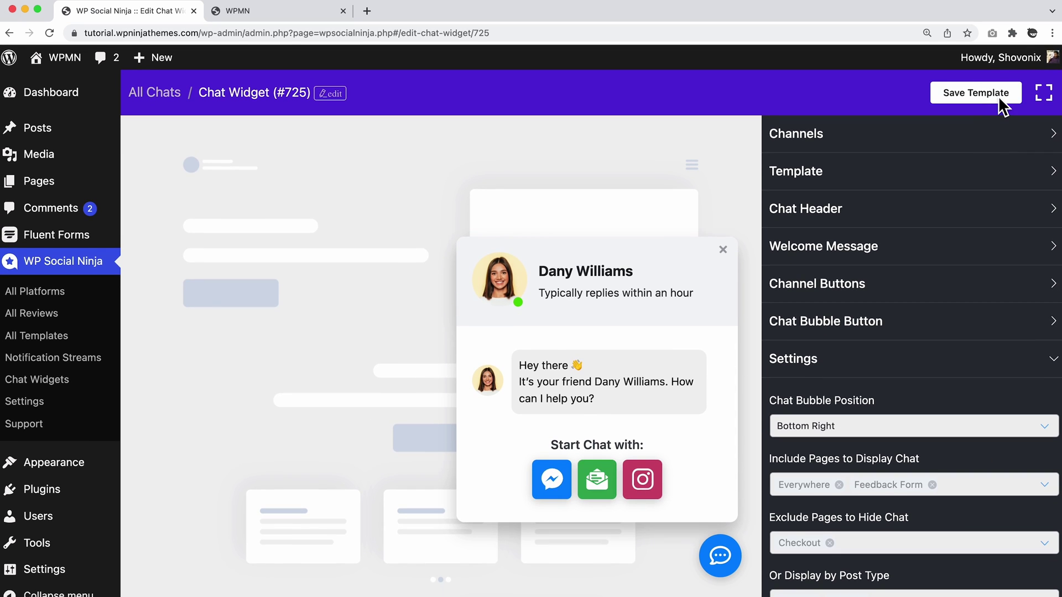
click(999, 98)
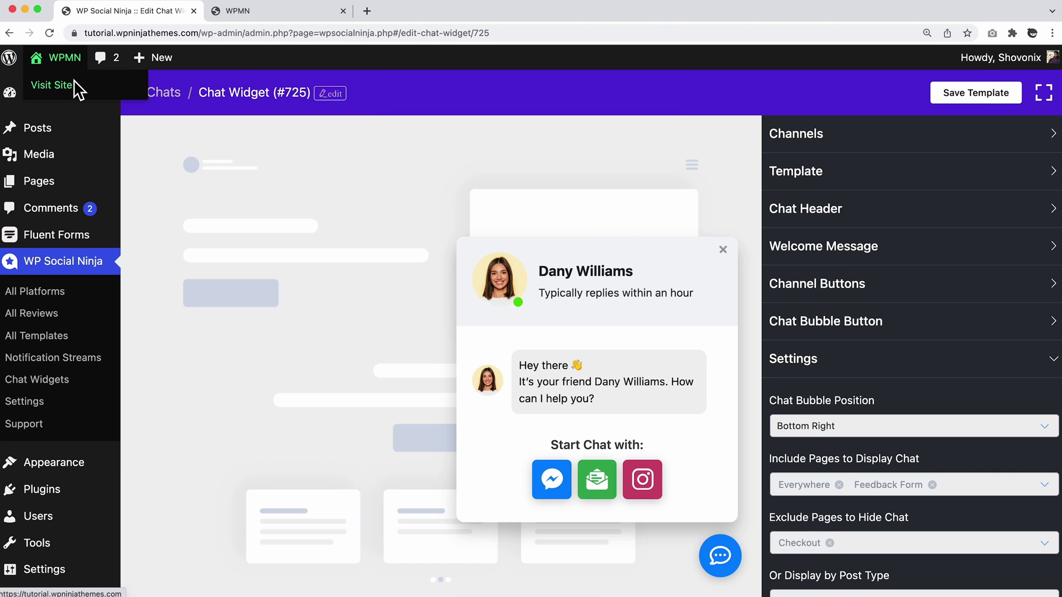
click(74, 81)
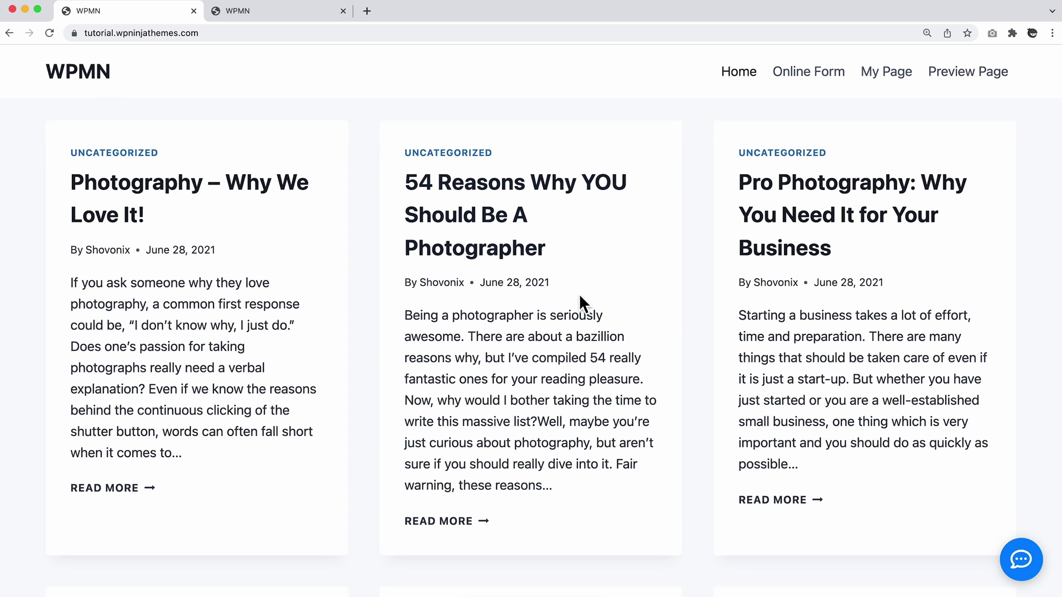
Open the site's chat bubble and test the Contact Us form, Messenger and Instagram channels.
click(1024, 566)
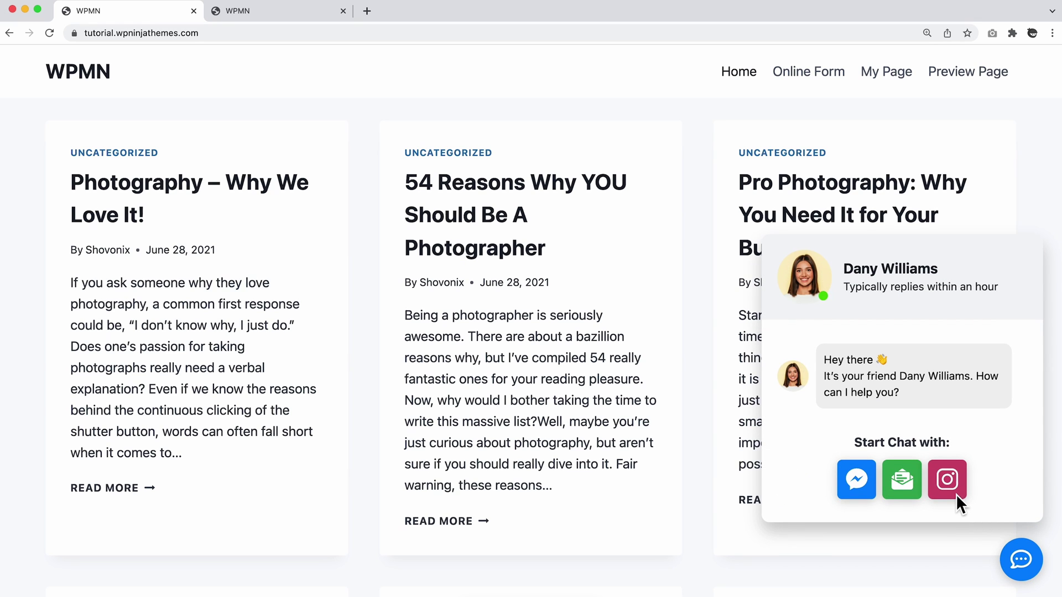
click(905, 488)
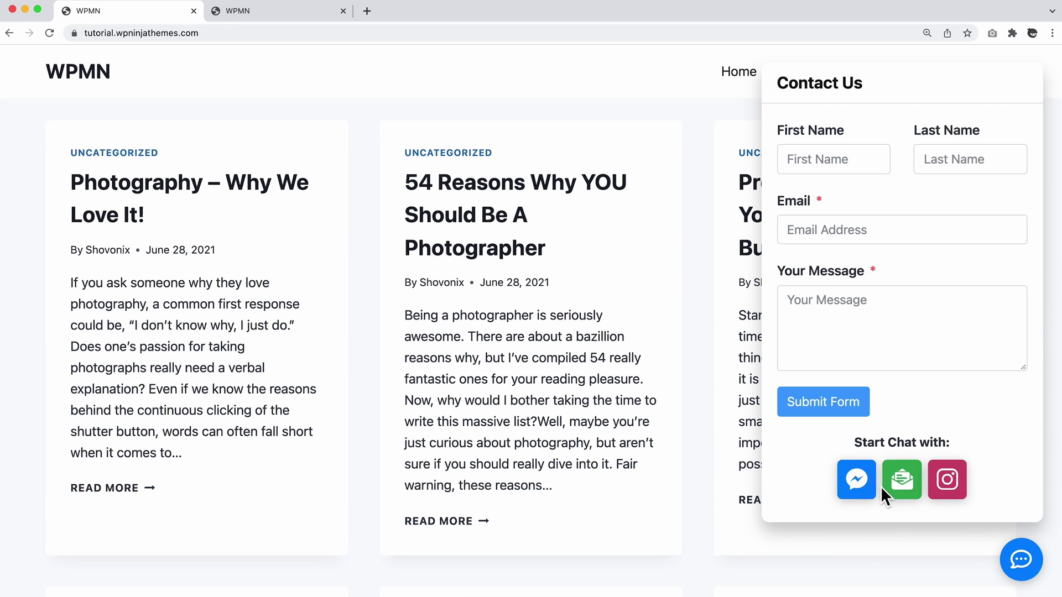
click(866, 487)
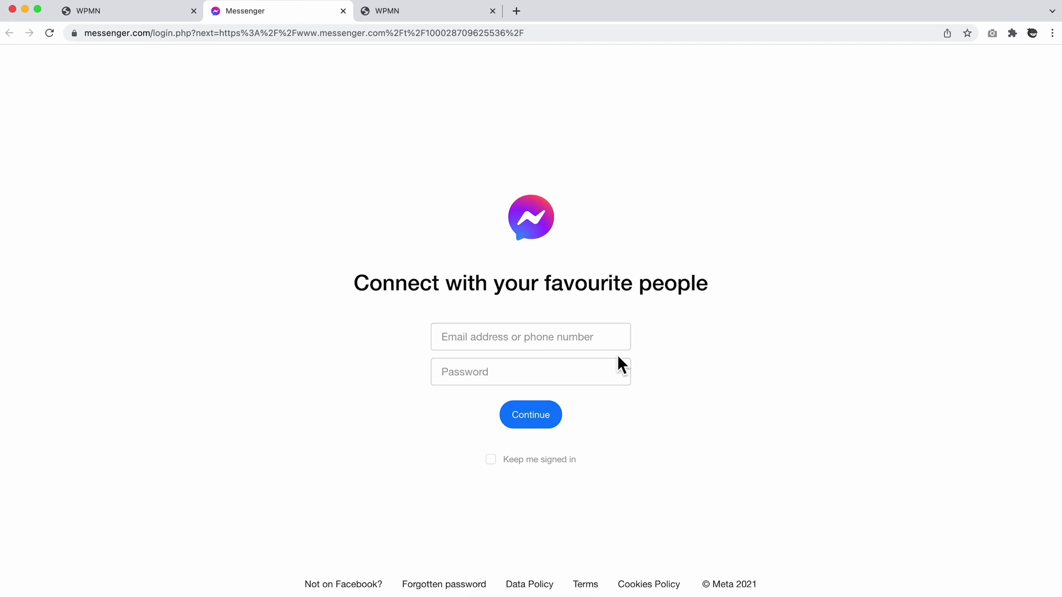
click(154, 14)
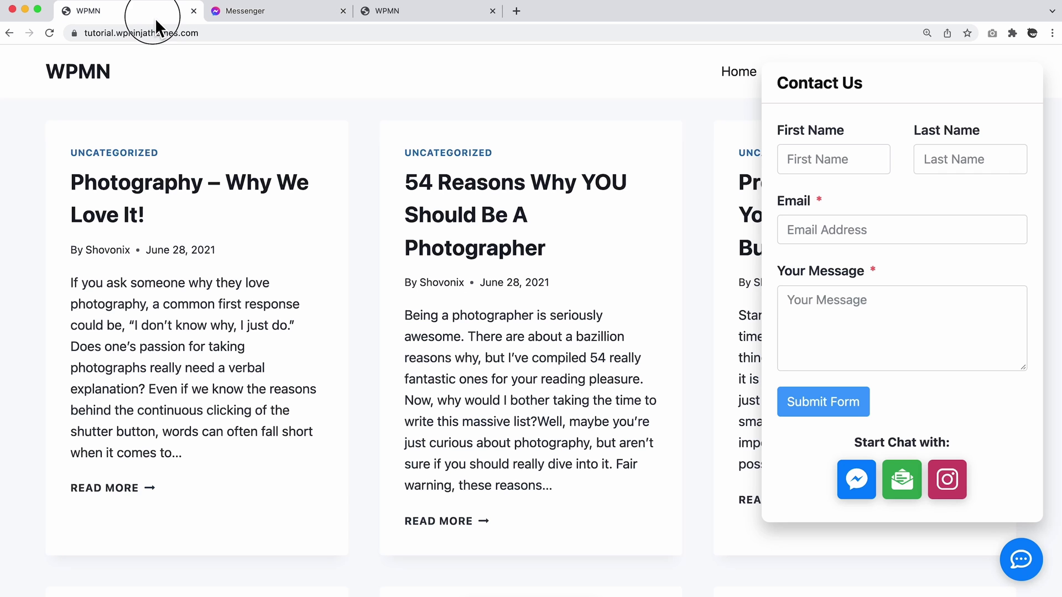
click(949, 476)
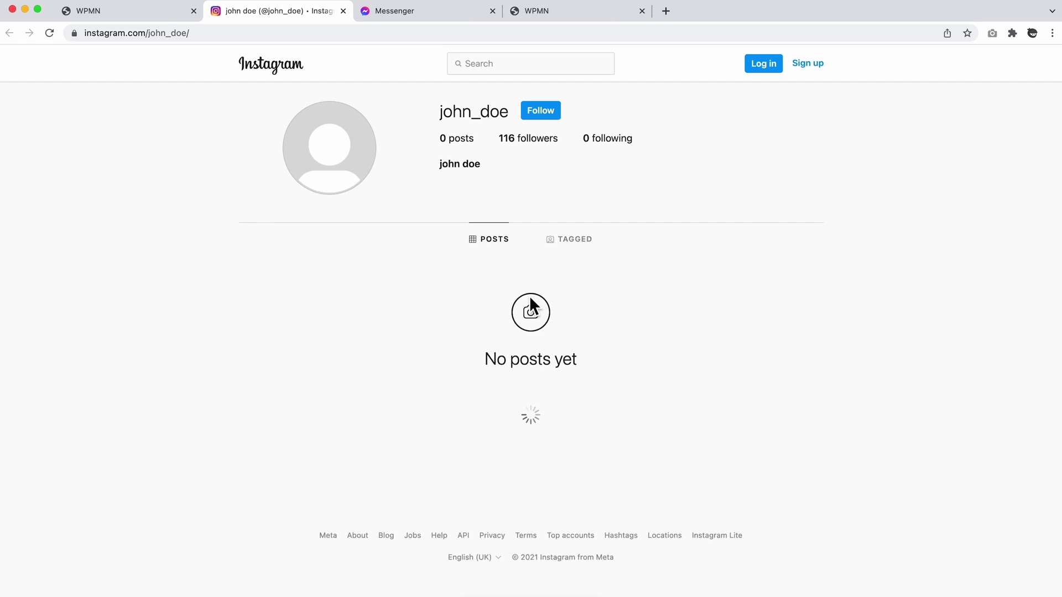
click(165, 13)
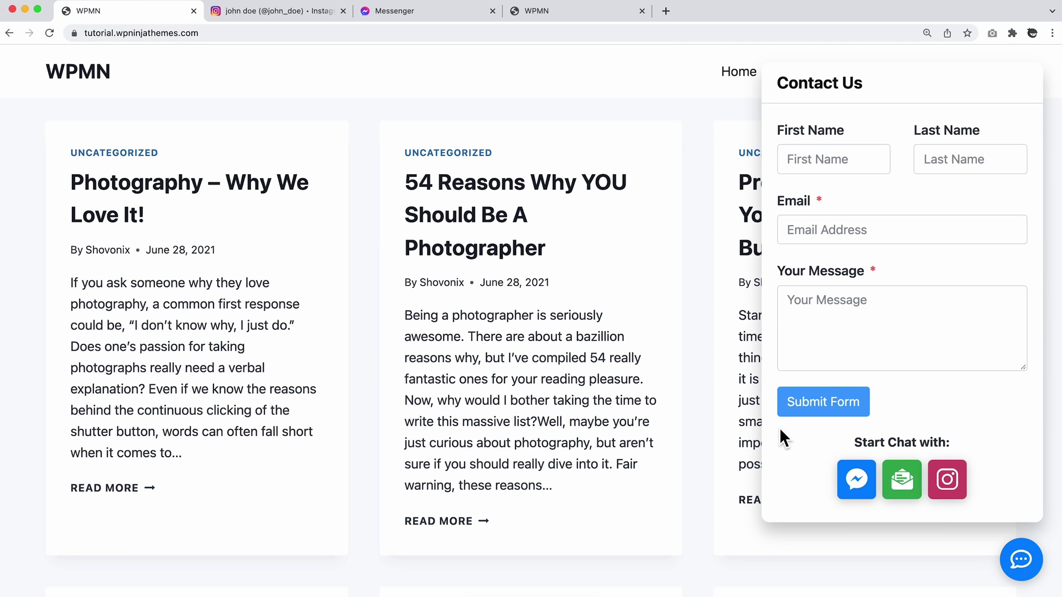